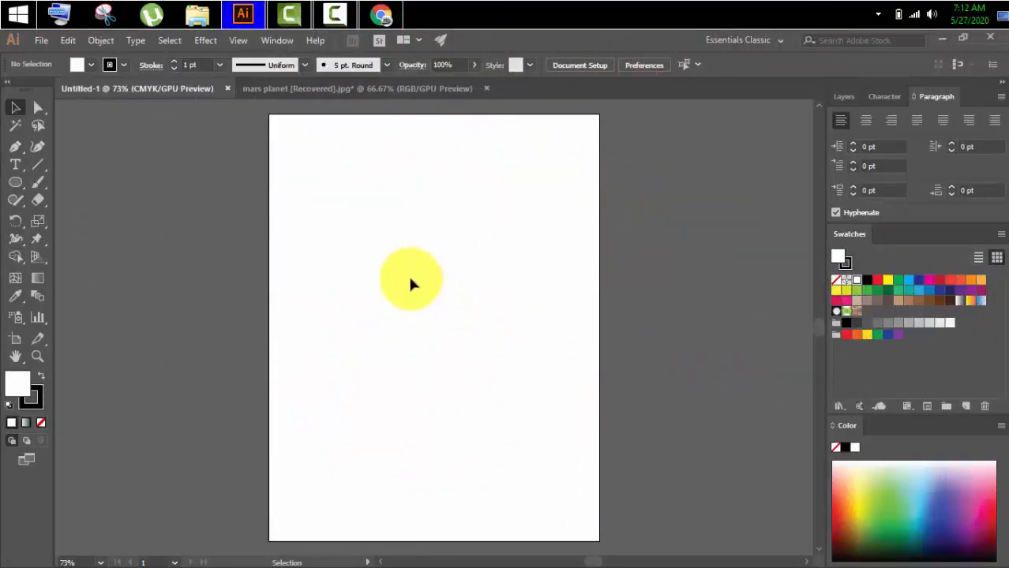
Draw a rectangle covering the whole artboard with a black fill and no stroke.
click(16, 181)
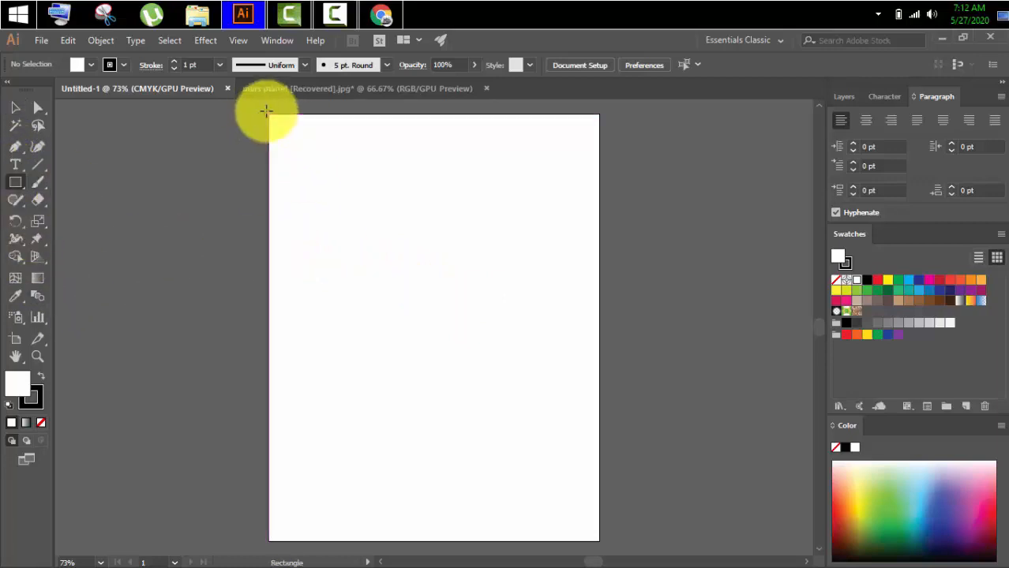
drag(270, 114, 599, 540)
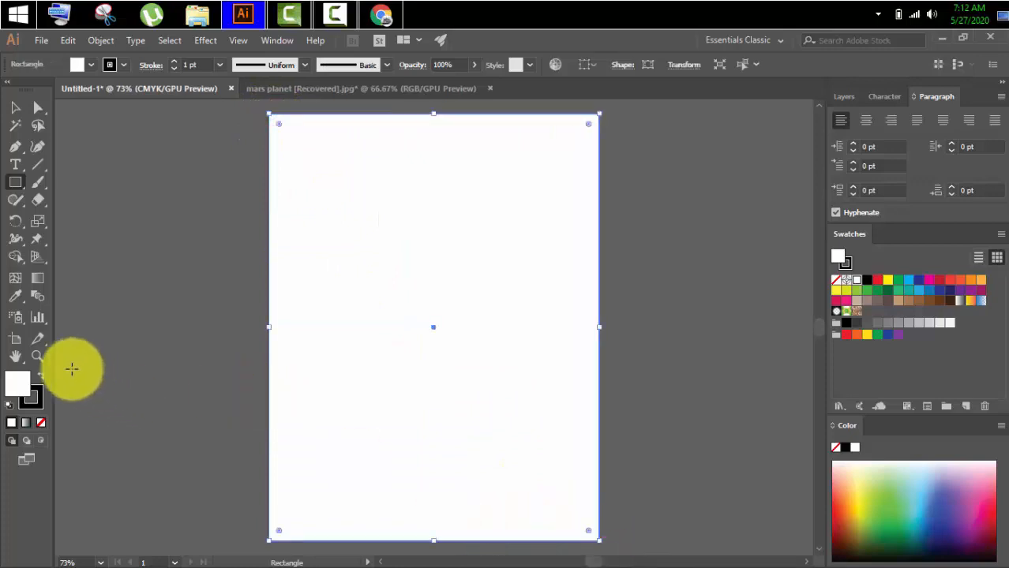
click(37, 375)
click(41, 422)
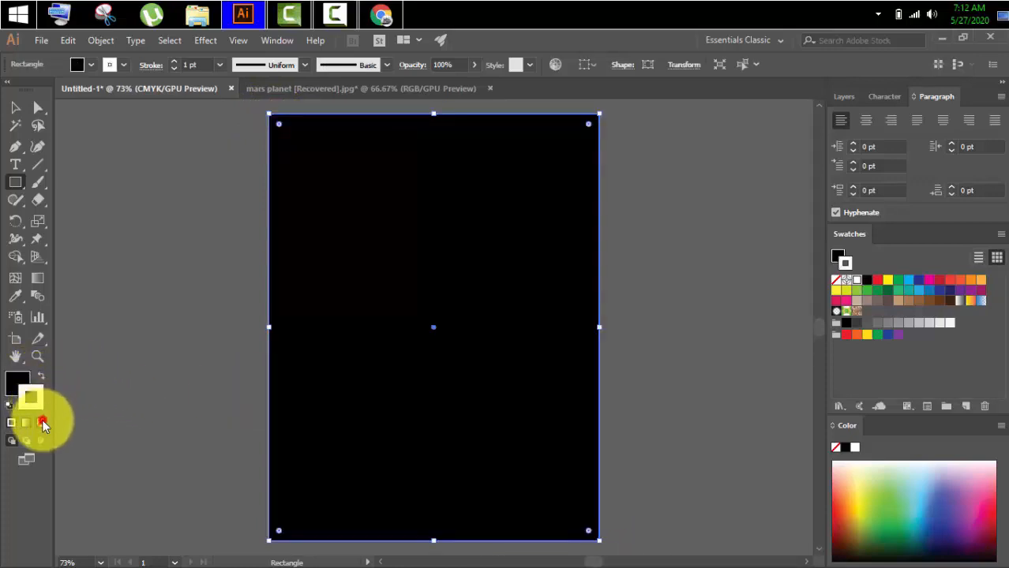
click(16, 108)
click(82, 210)
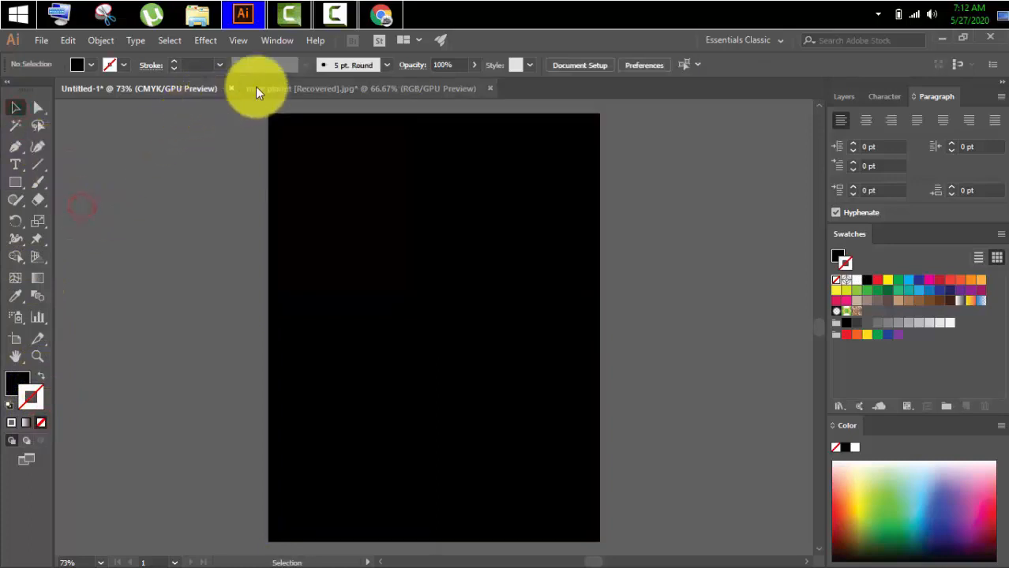
Bring the starry-sky image from the mars planet document onto the artboard's upper part and place a duplicate beside the artboard.
click(255, 89)
click(308, 201)
drag(363, 244, 344, 192)
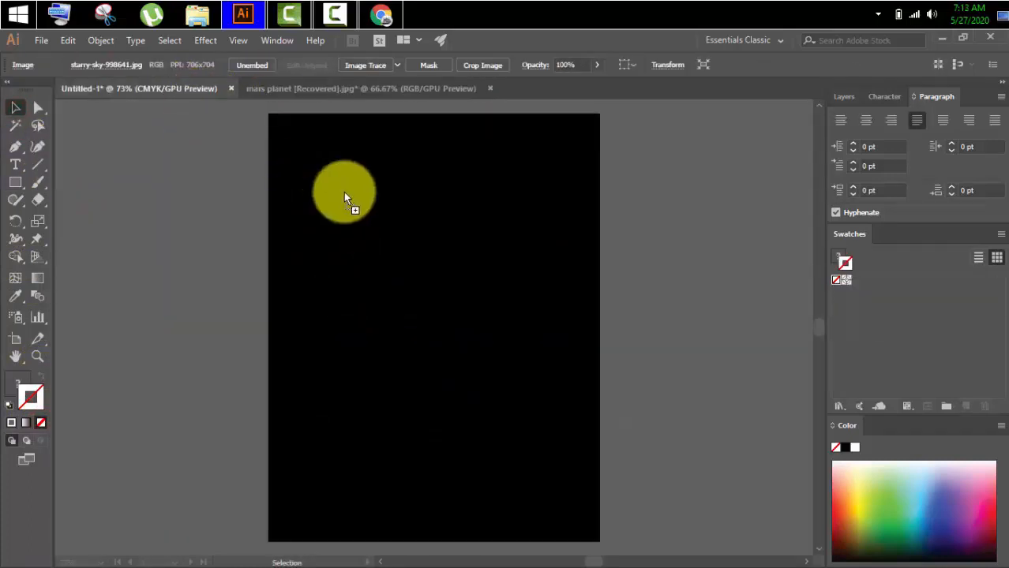
drag(385, 223, 457, 225)
drag(397, 213, 129, 233)
Bring the Mars planet from the mars planet document onto the right side of the starry sky and enlarge it.
click(384, 82)
drag(363, 434, 460, 243)
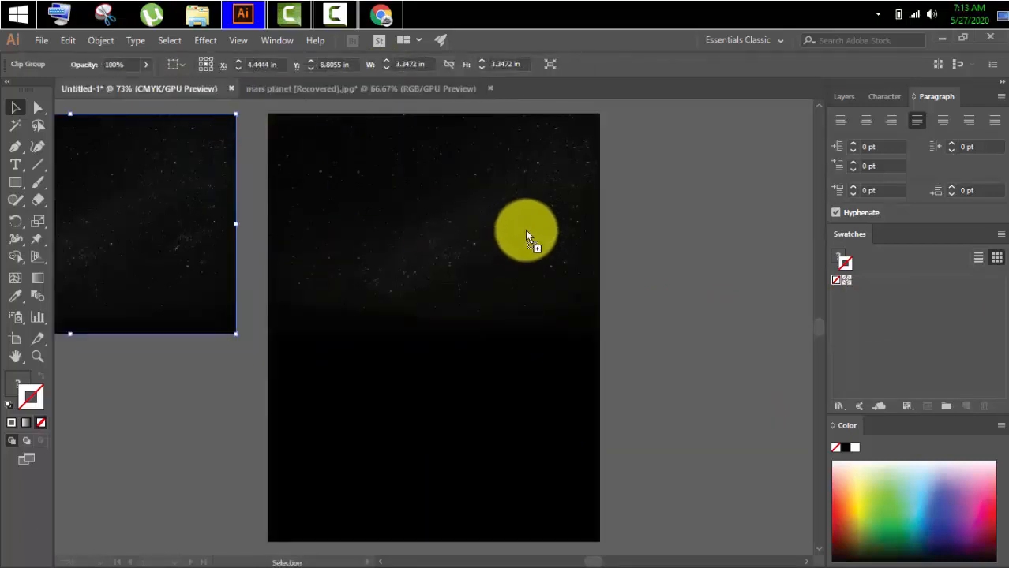
drag(527, 237, 527, 235)
drag(563, 286, 586, 308)
drag(522, 216, 529, 228)
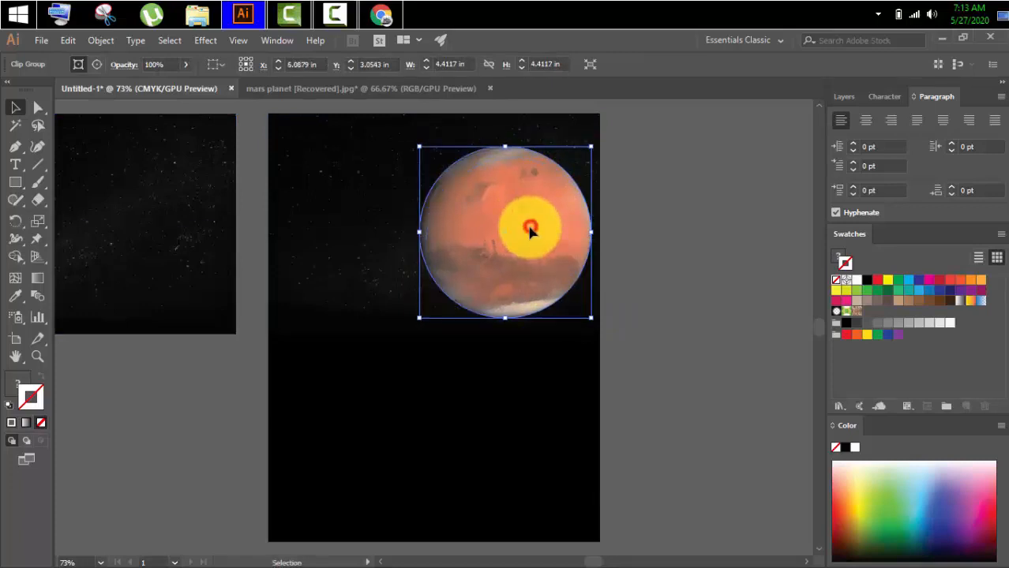
click(682, 223)
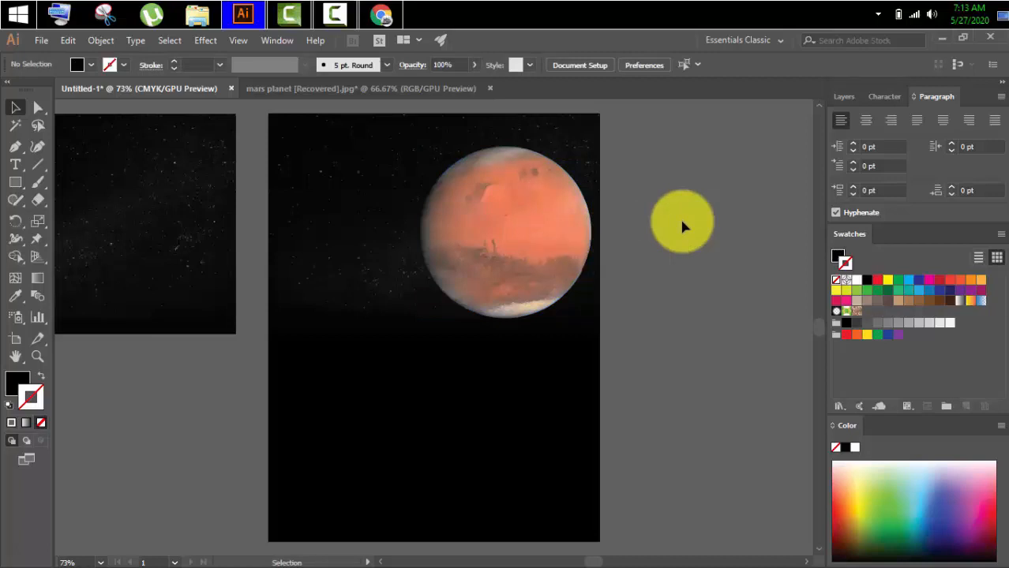
Scale the Mars planet down slightly and reposition it within the starry sky.
click(536, 241)
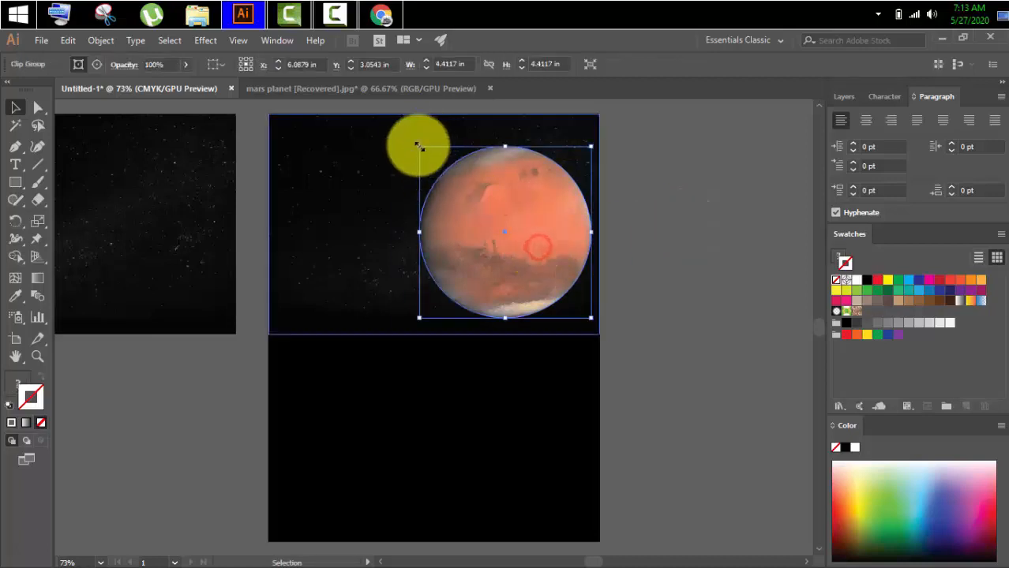
drag(422, 146, 430, 158)
drag(535, 261, 522, 250)
click(671, 219)
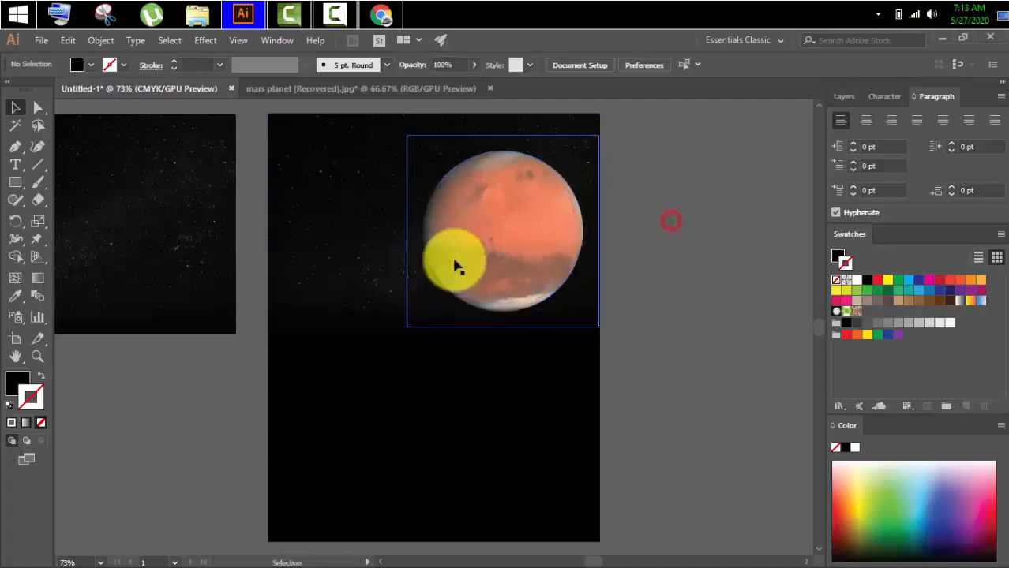
Align the duplicate starry-sky image over the one on the artboard and set its opacity to 10%.
drag(143, 218, 506, 222)
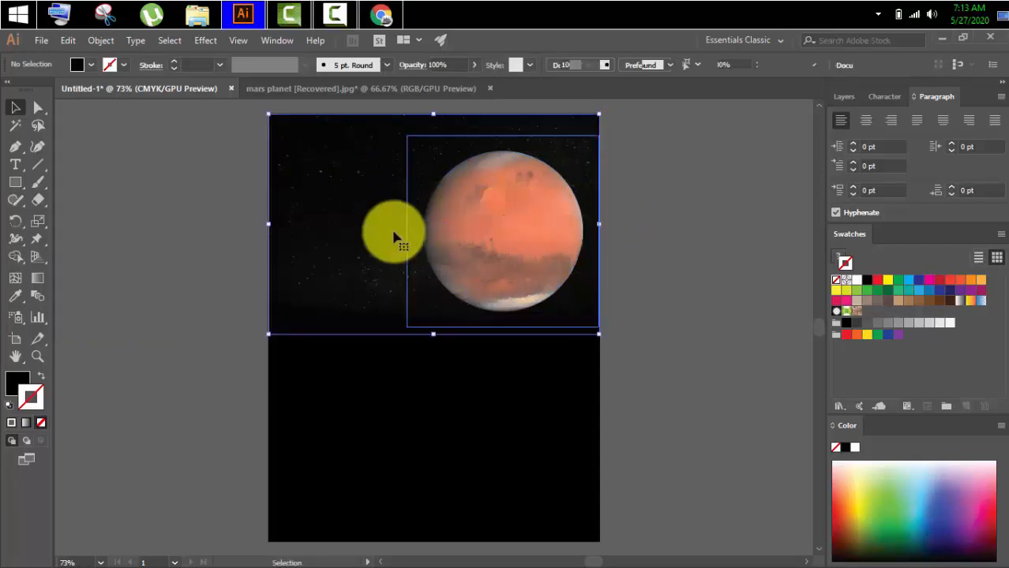
click(330, 230)
drag(581, 65, 555, 69)
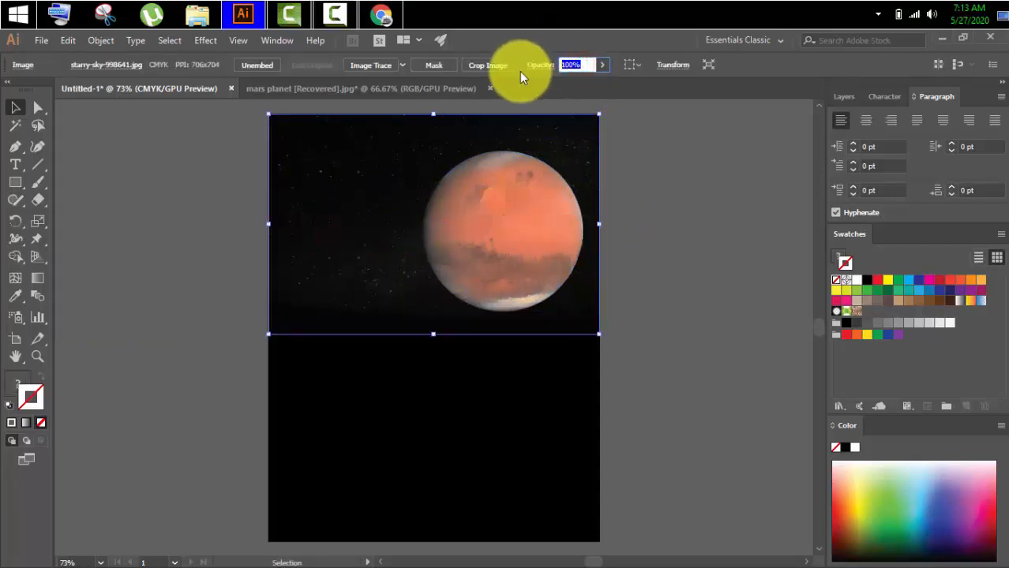
text(10)
key(Return)
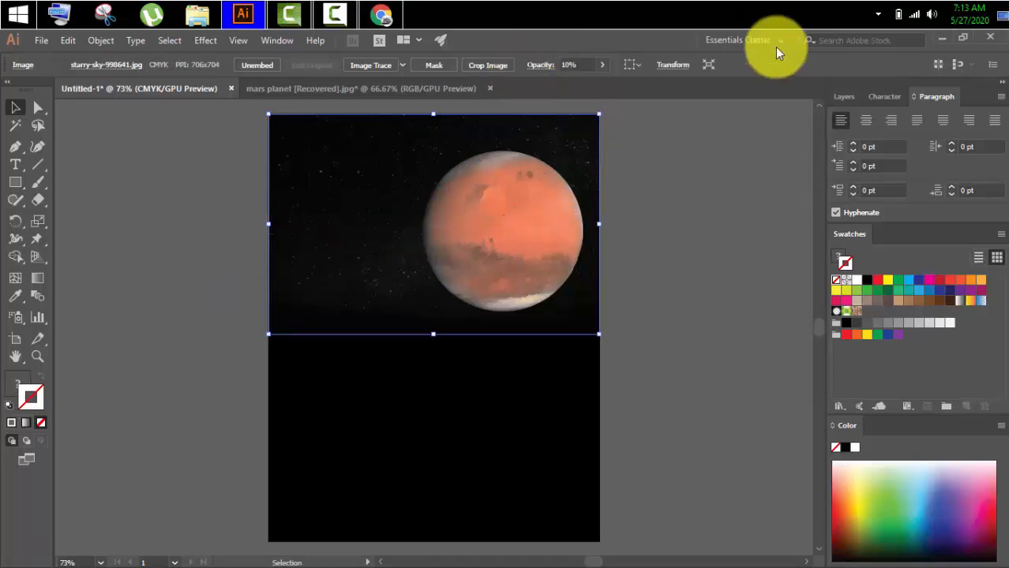
Move the 10% opacity starry-sky image above the planet's clip group in the layer order.
click(841, 96)
click(929, 150)
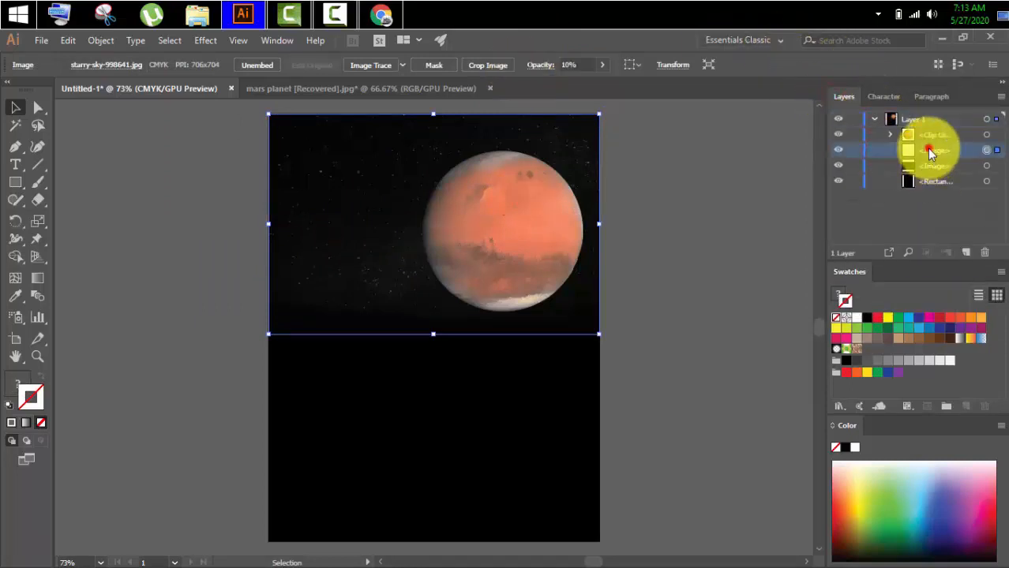
click(890, 150)
click(900, 121)
click(896, 150)
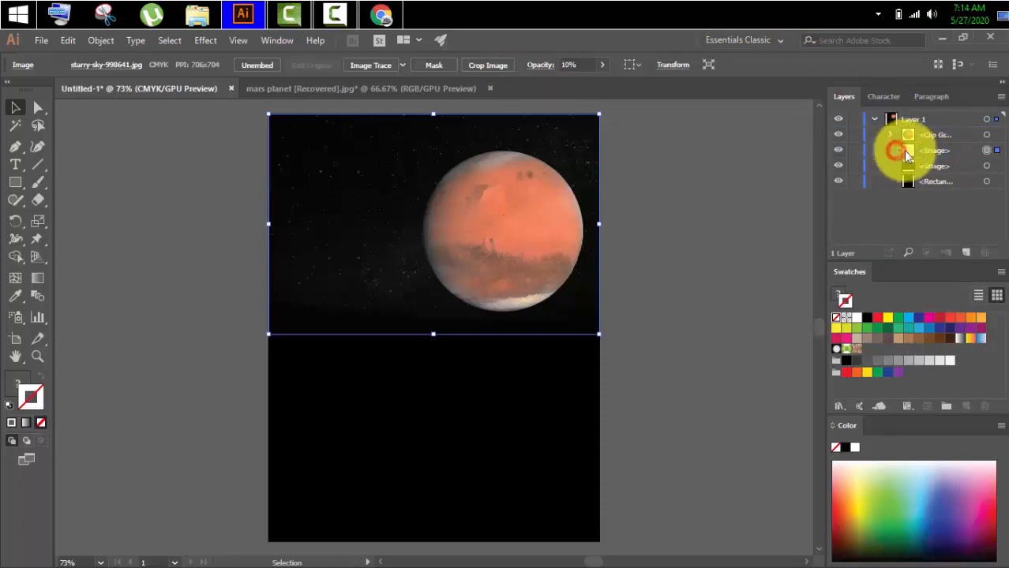
click(918, 150)
drag(918, 150, 914, 134)
click(698, 214)
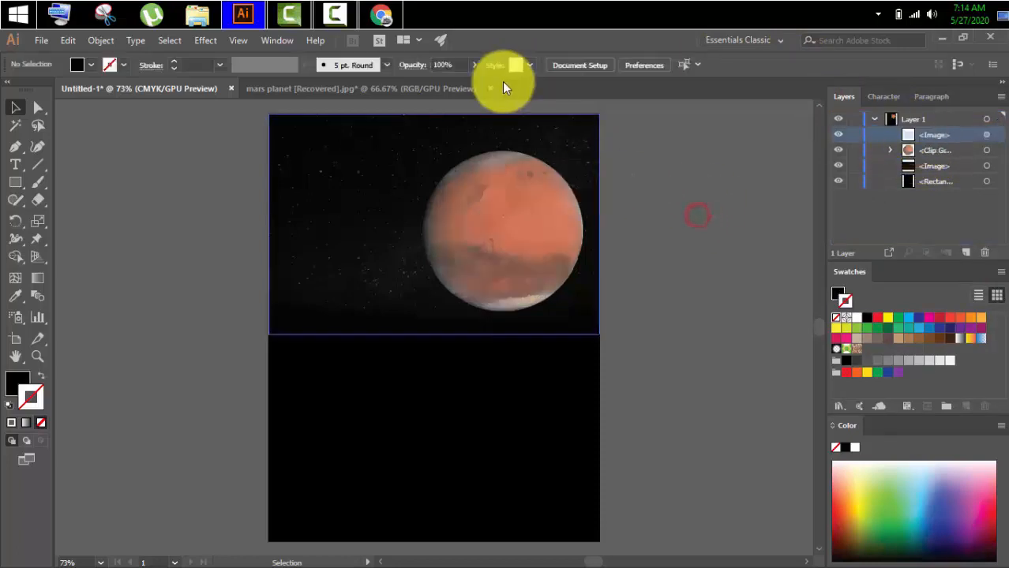
Bring the 2020 text group from the mars planet document into the artboard's upper-right corner.
click(343, 88)
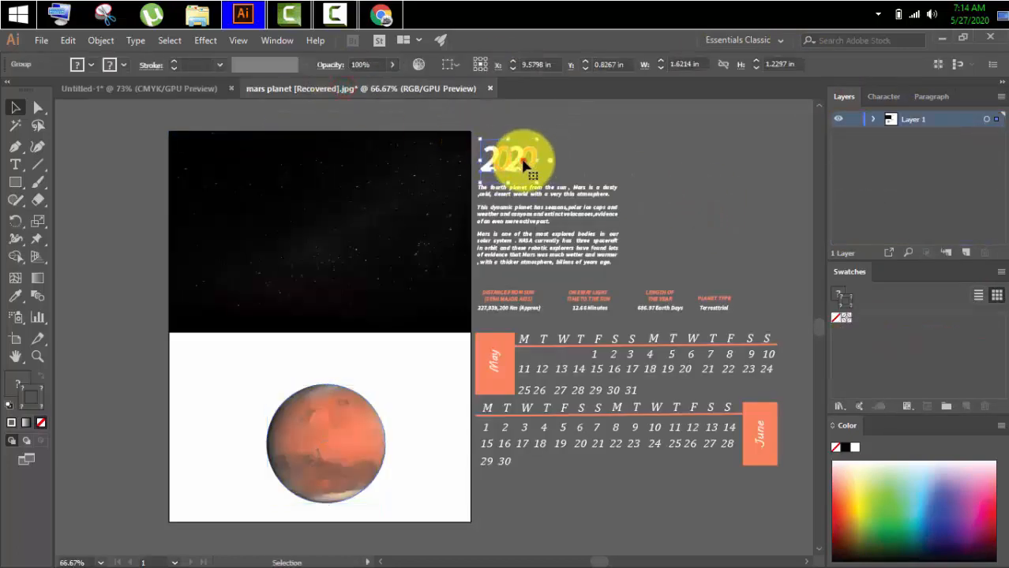
drag(530, 158, 561, 134)
click(672, 158)
scroll(672, 158, up, 1)
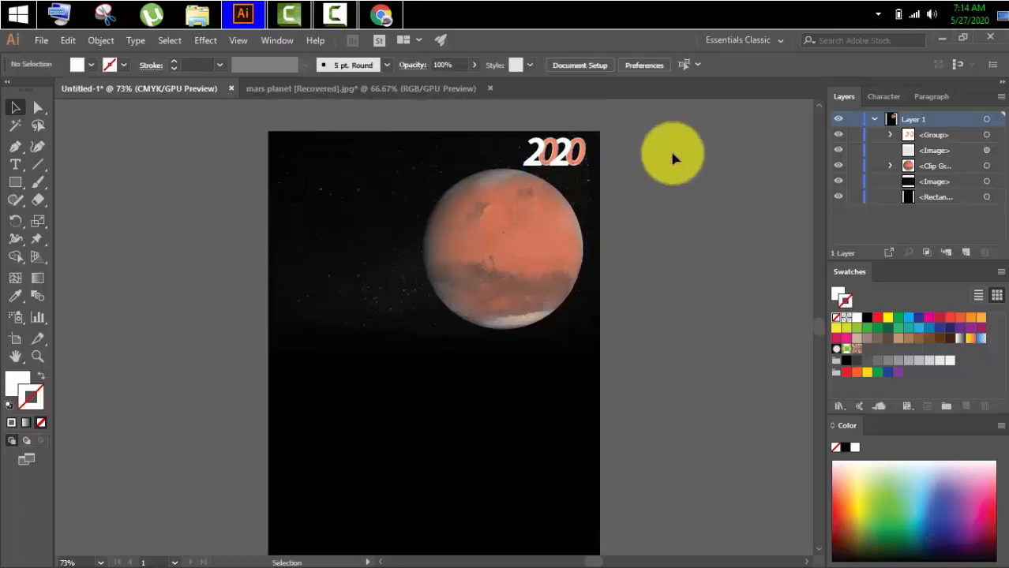
Add the point text "mars" beside the artboard.
click(18, 166)
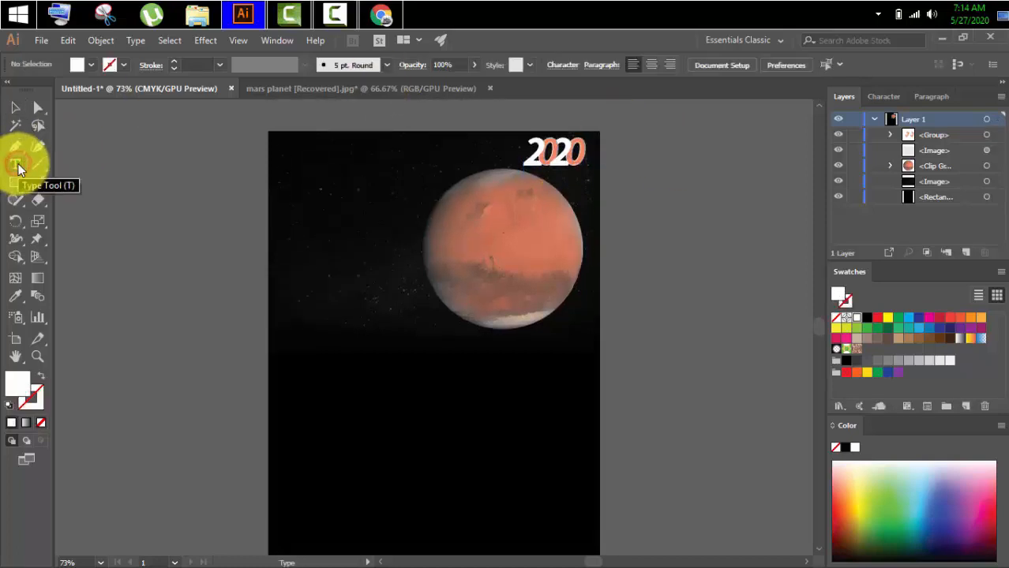
click(201, 214)
text(mars)
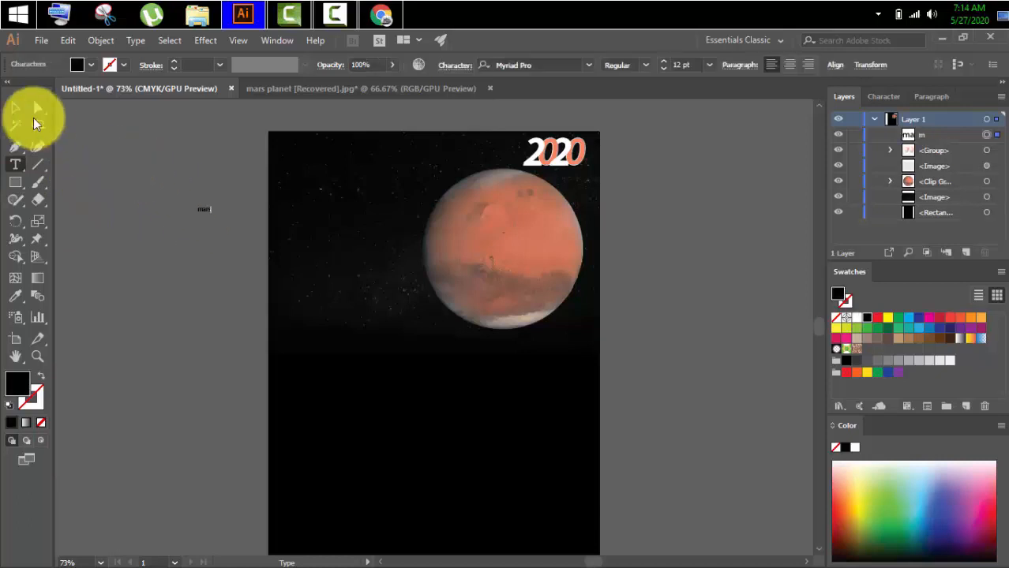
click(15, 107)
Format the mars text as all caps, 50 pt, in Source Sans Variable Black Italic.
click(884, 96)
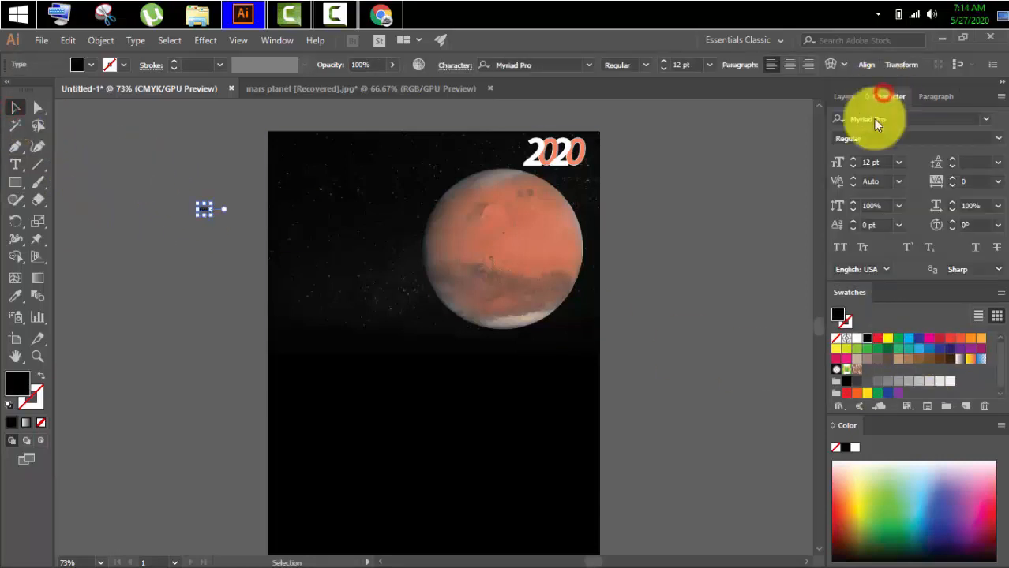
click(879, 162)
text(50)
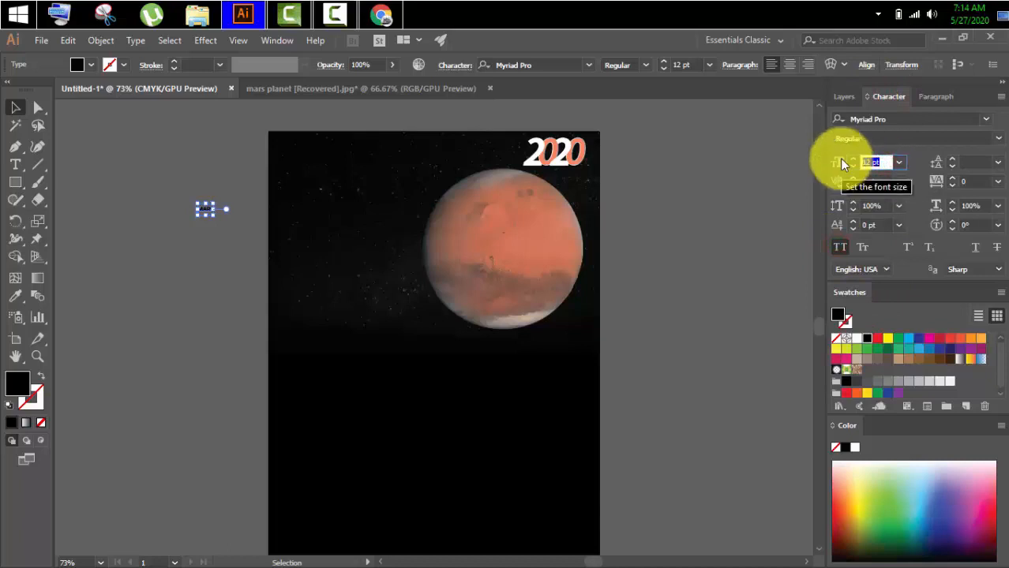
key(Return)
click(966, 120)
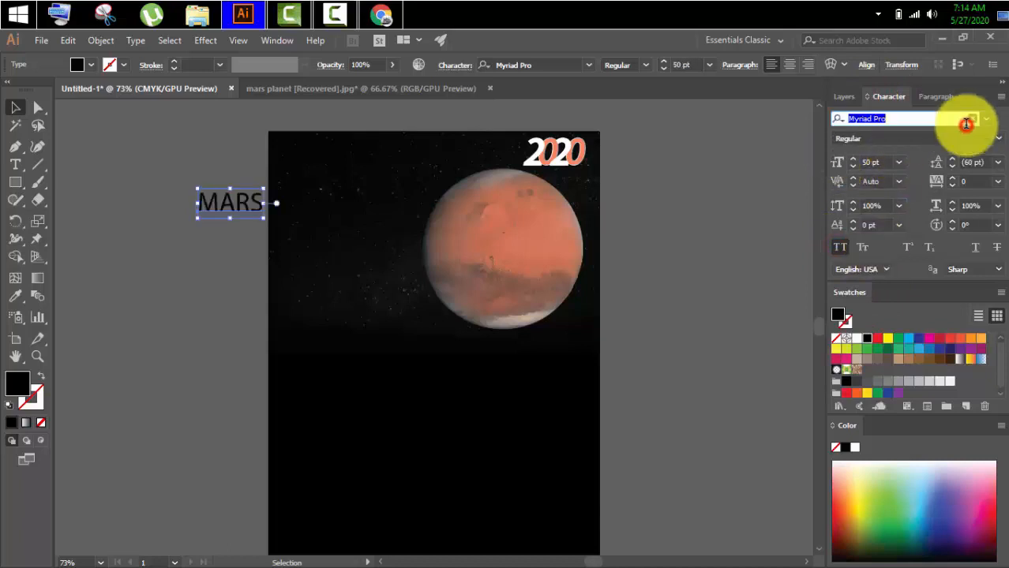
text(a)
text(an)
click(808, 335)
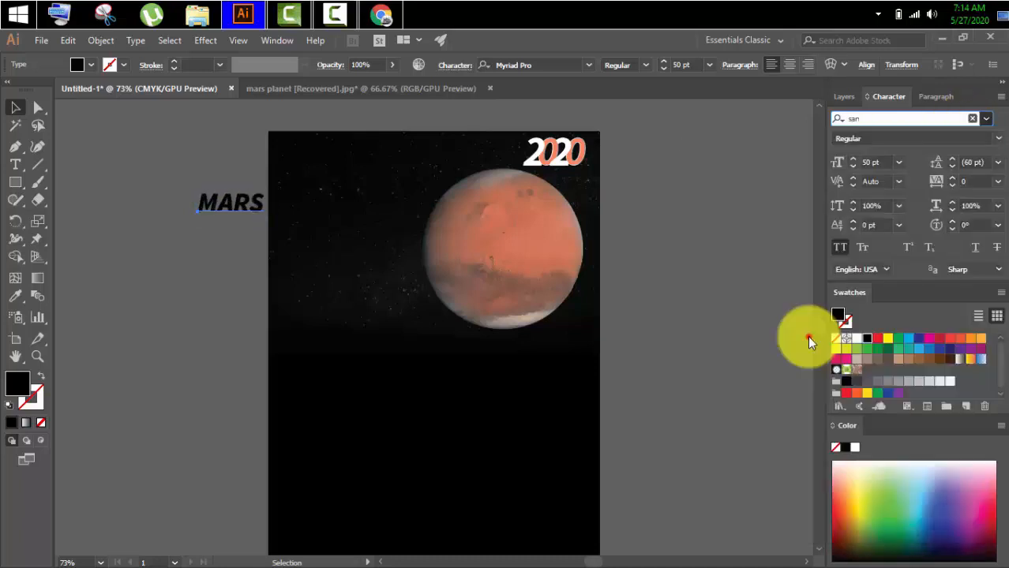
Fill the MARS text with color fa855f and place it in the artboard's upper-left corner.
double_click(18, 390)
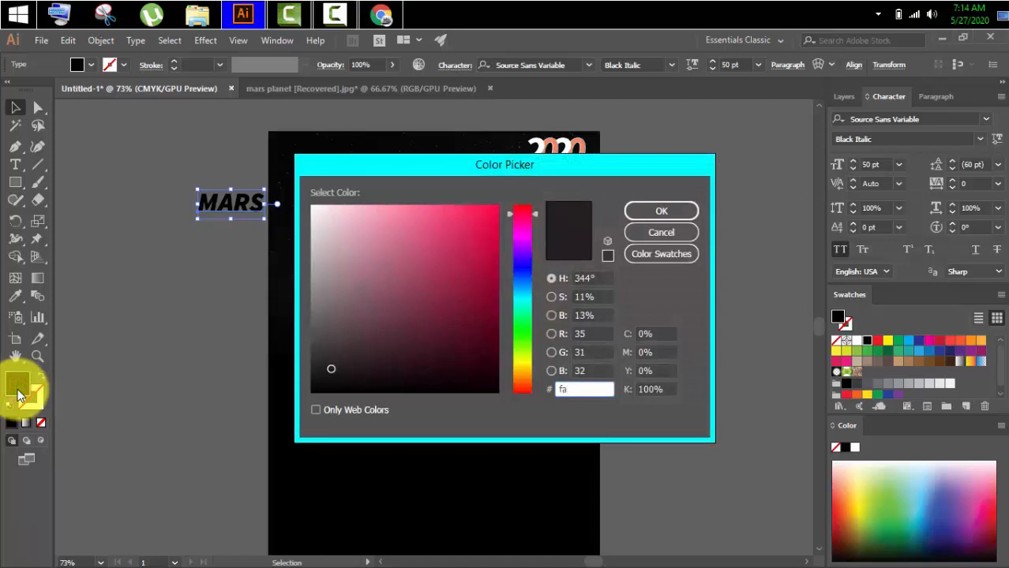
key(Return)
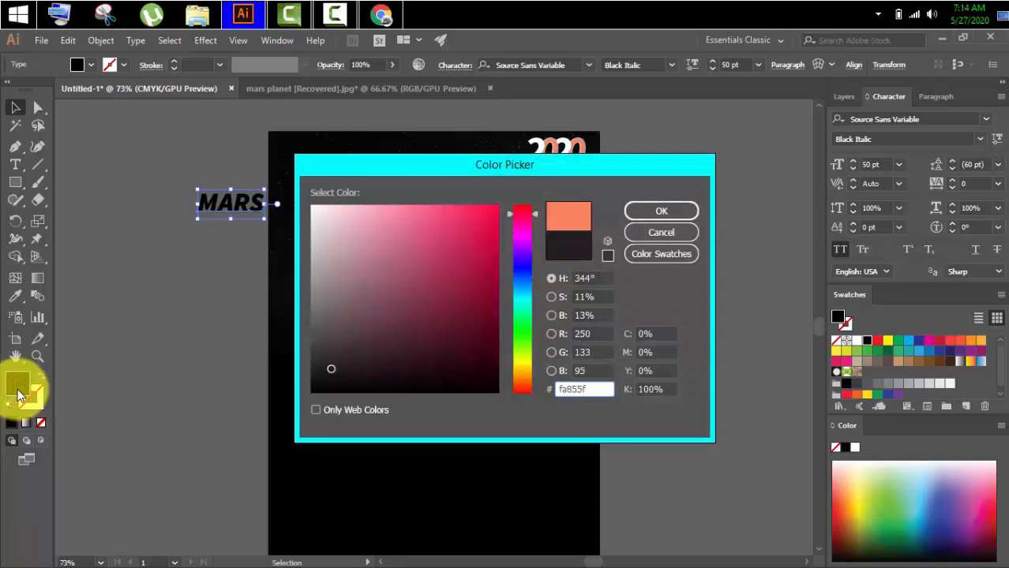
drag(233, 202, 322, 155)
click(183, 166)
Add the point text "THE RED PLANET" beside the artboard, with spaces between the words.
click(14, 165)
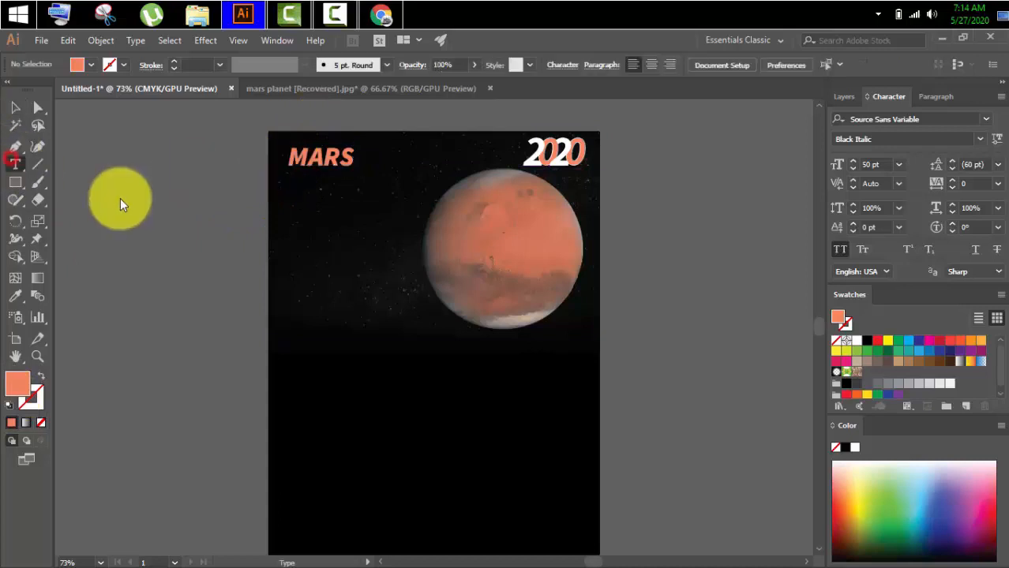
click(120, 199)
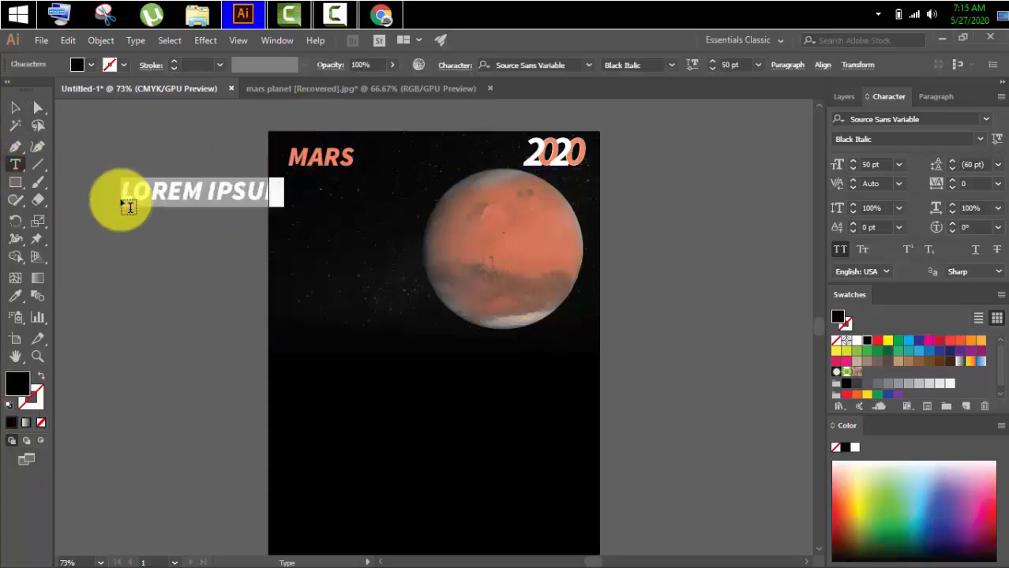
text(THE R)
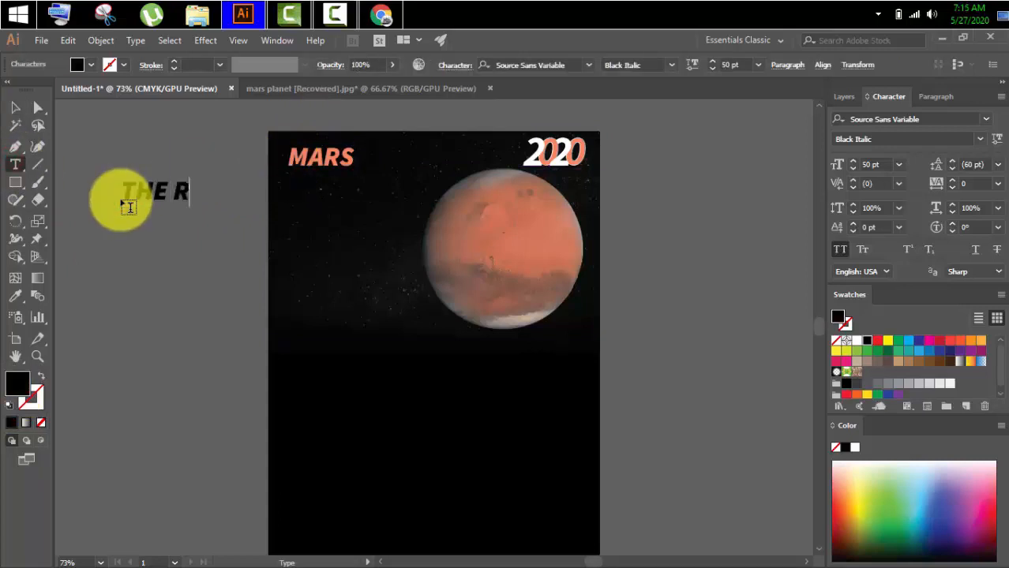
text(EDPLANE)
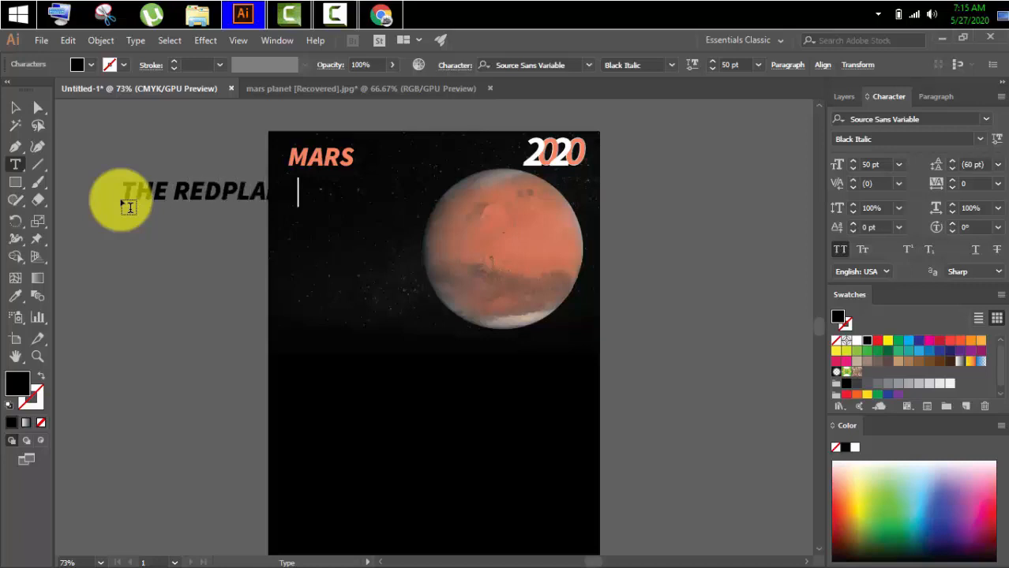
key(Left)
key(Left)
key(Left)
key(Left)
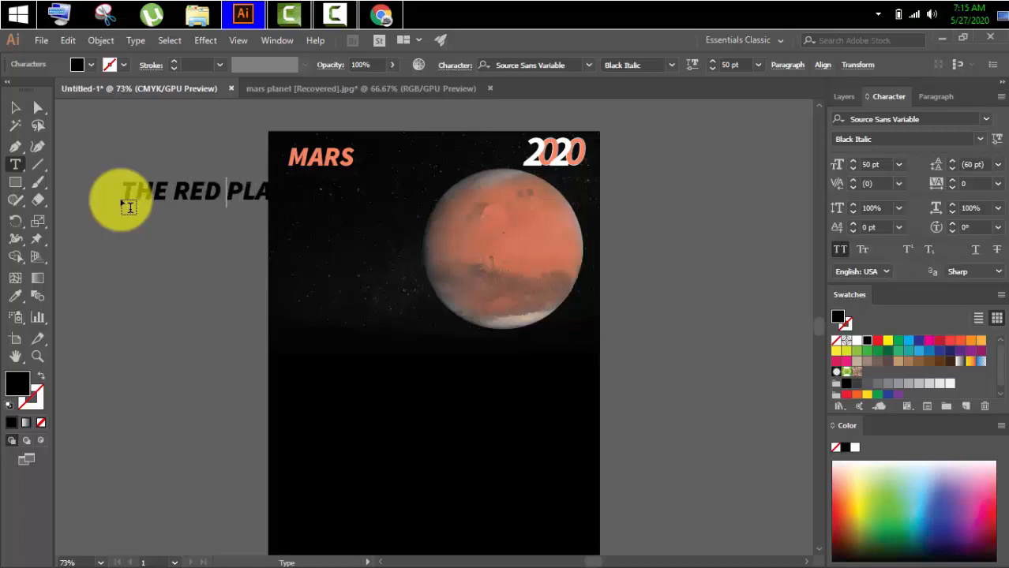
Turn off all caps for the red planet text and fill it with white.
click(15, 108)
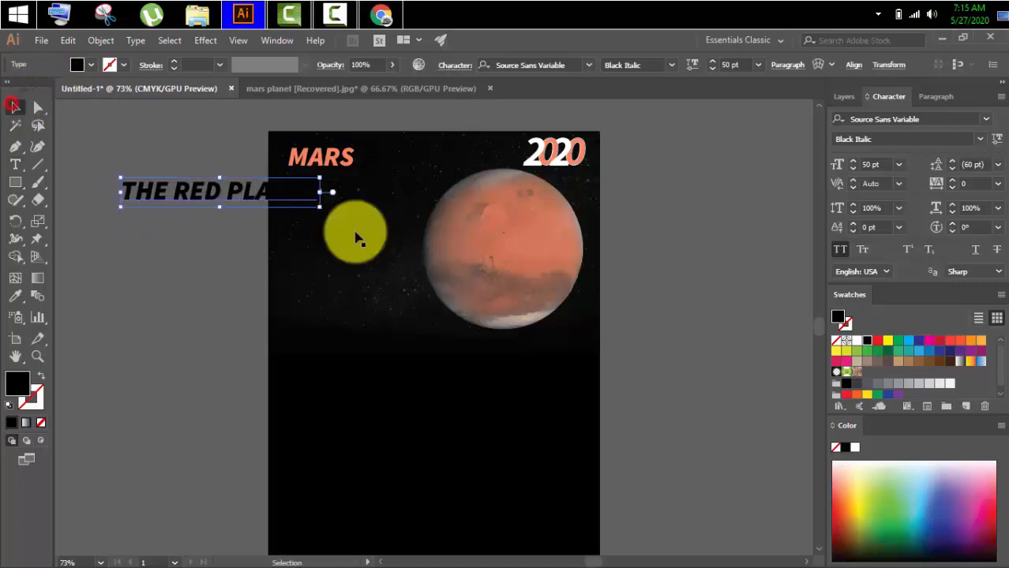
click(839, 249)
double_click(29, 387)
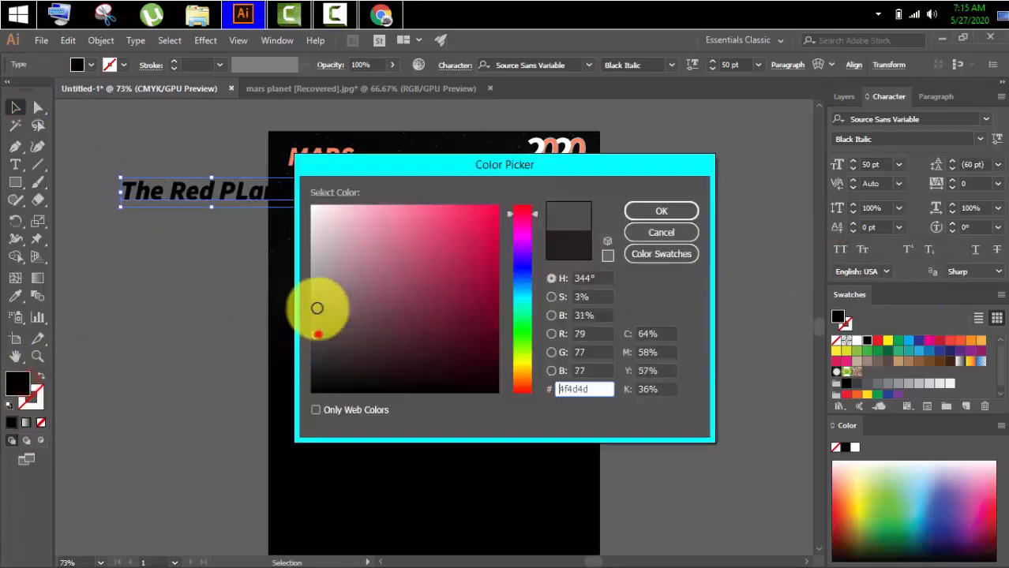
drag(315, 304, 274, 185)
click(668, 212)
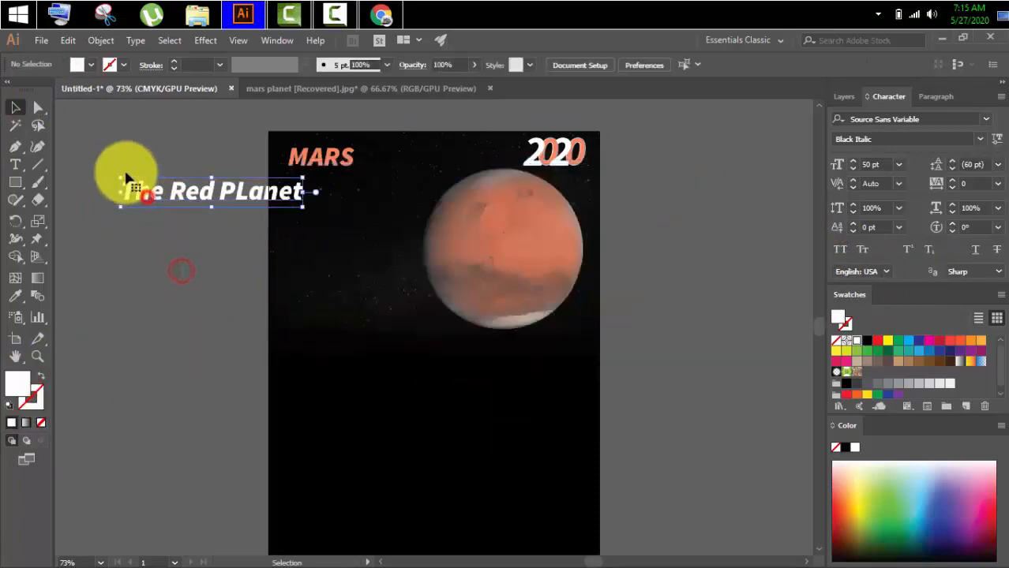
Scale down the white red planet text and place it directly beneath the MARS title.
drag(117, 169, 326, 176)
click(199, 211)
click(243, 202)
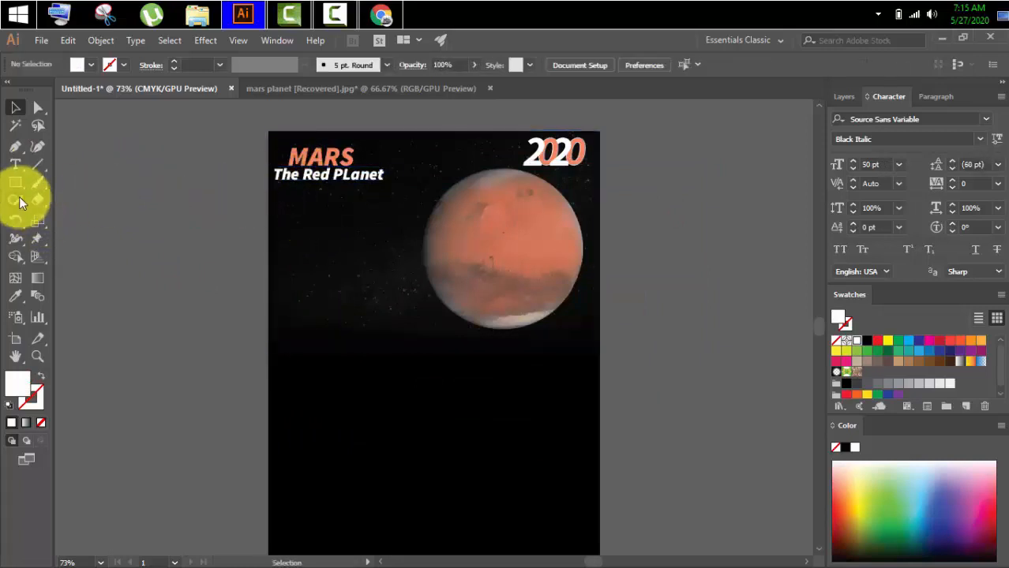
Draw a rectangle against the artboard's left edge beneath the red planet subtitle and fill it with color fa855f.
click(15, 183)
mouse_move(269, 203)
mouse_down()
mouse_move(327, 242)
mouse_move(372, 253)
mouse_up()
click(15, 108)
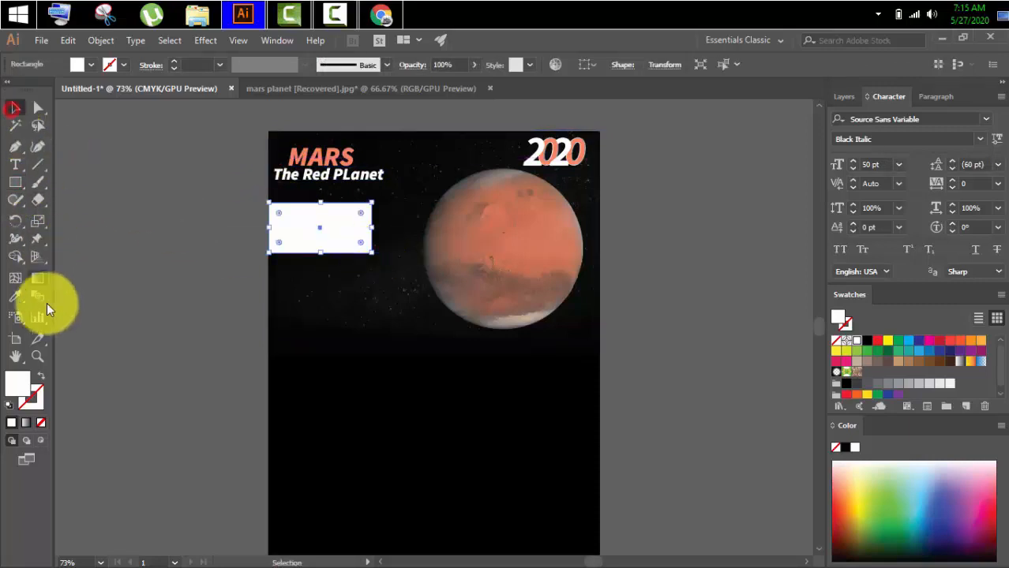
double_click(18, 387)
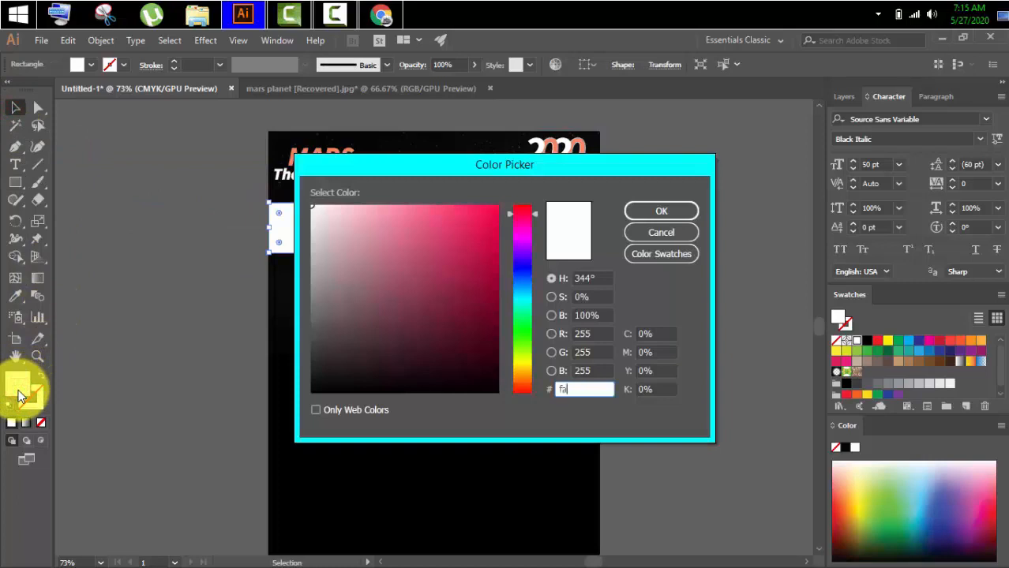
text(fa855f)
key(Return)
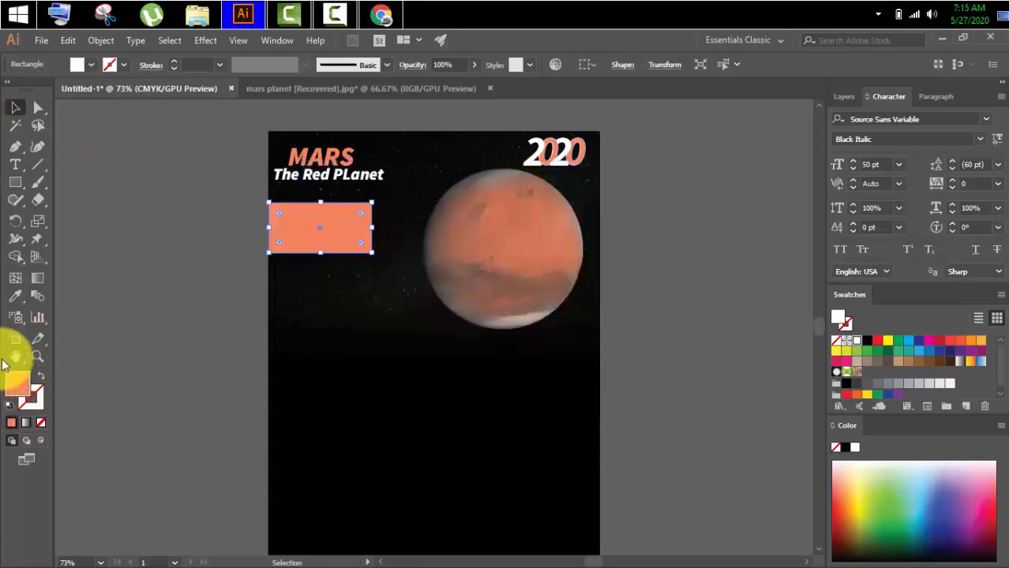
click(81, 175)
Add the point text "The diameter of Mars is" starting beside the artboard, level with the orange rectangle.
click(15, 164)
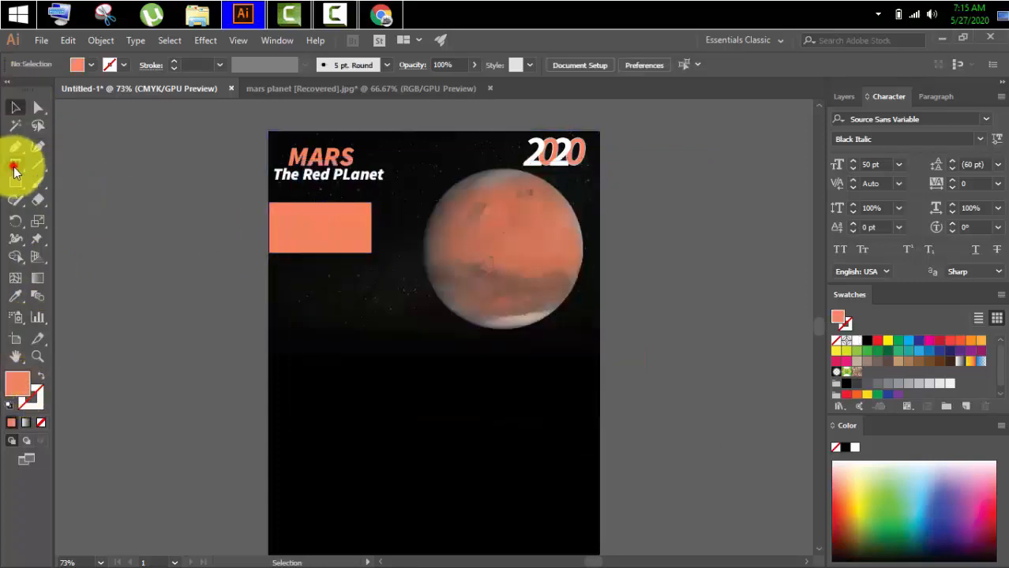
click(156, 244)
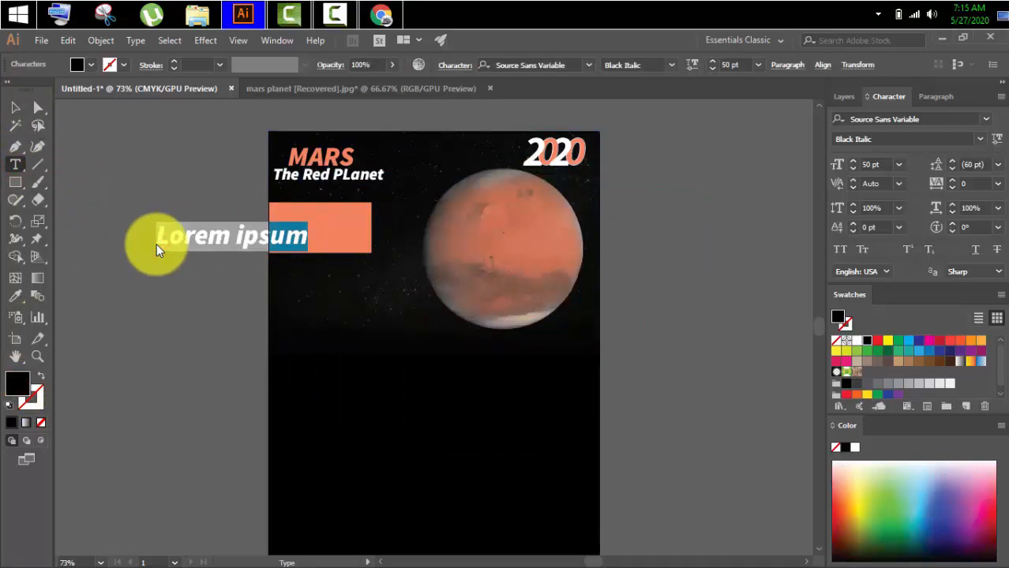
text(The diam)
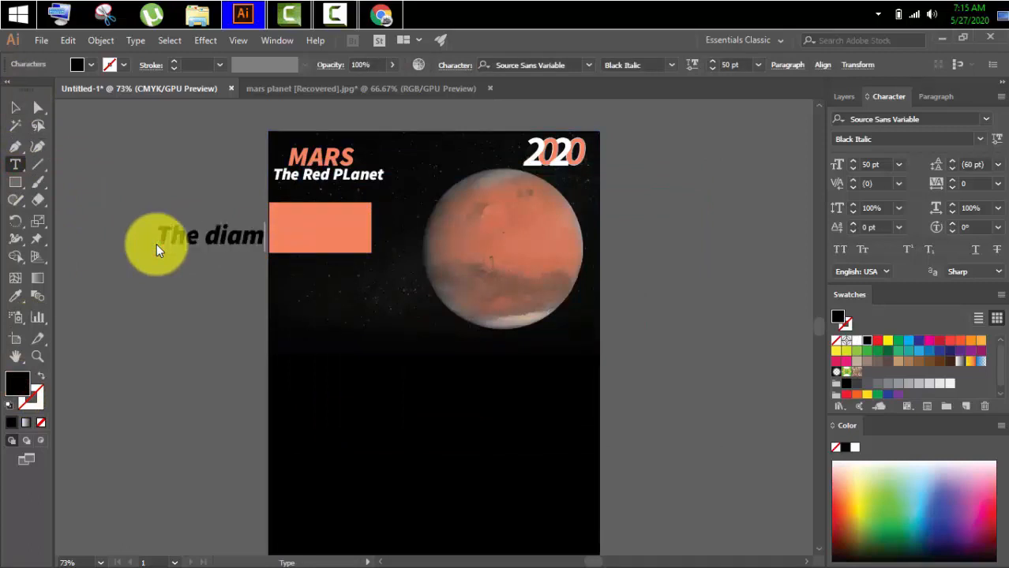
text(eter of )
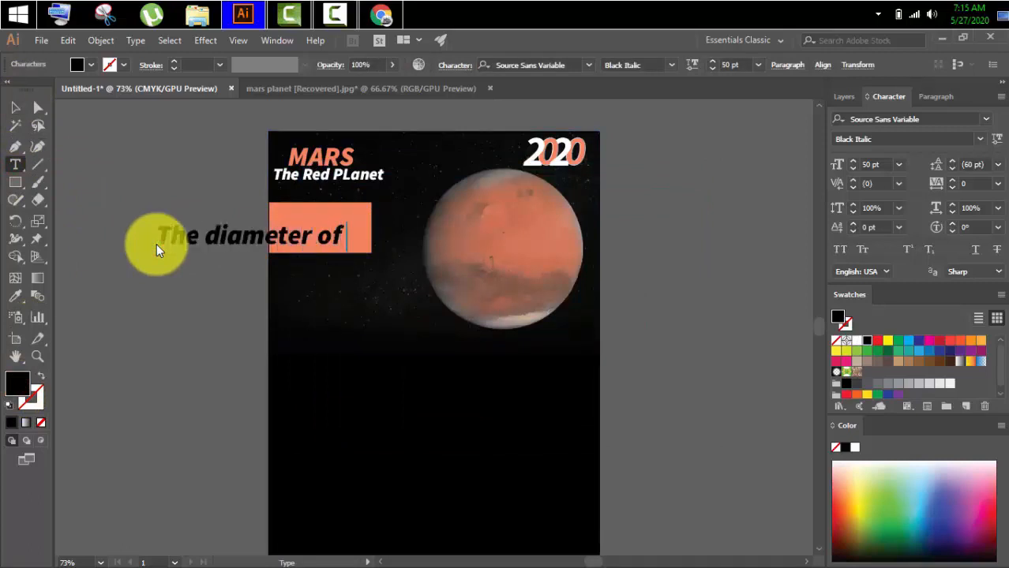
text(Mars is)
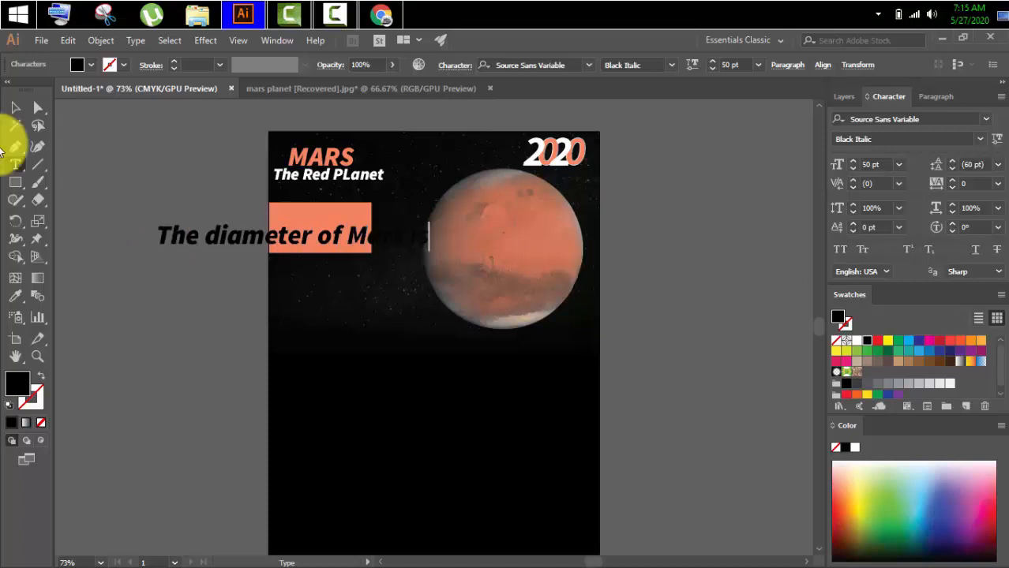
click(15, 108)
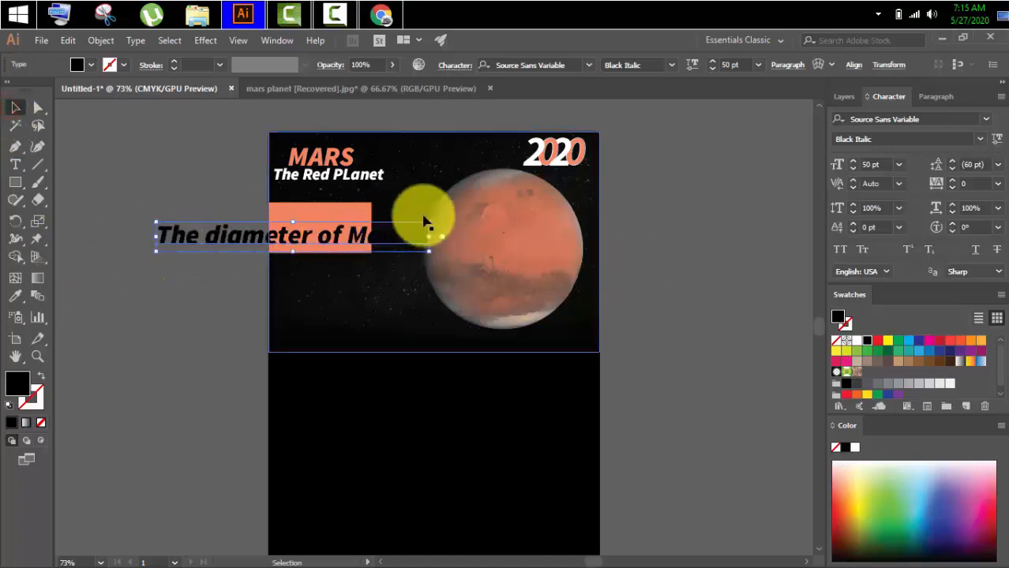
Set the font size of the Mars diameter text to 15 pt.
drag(882, 164, 829, 172)
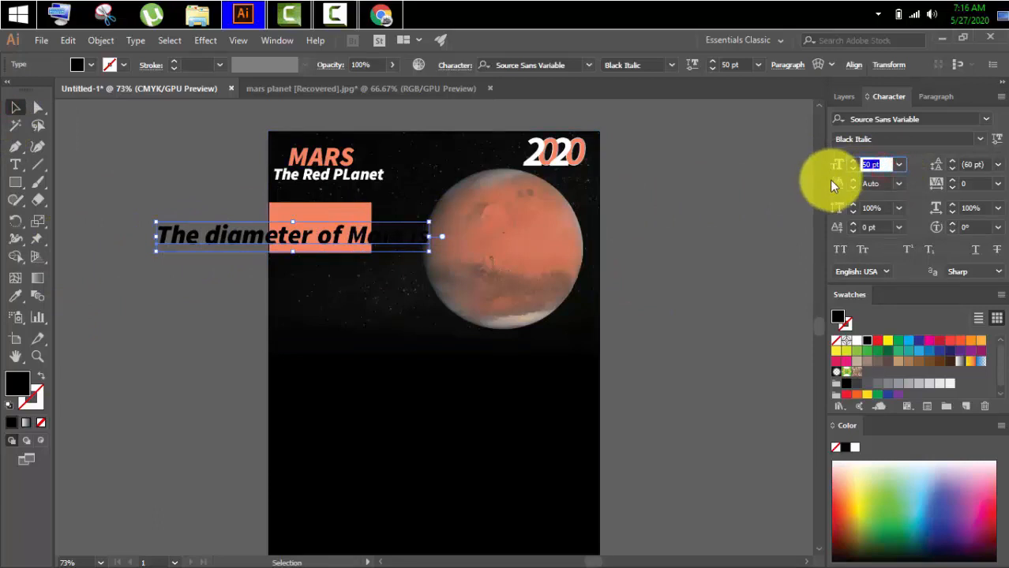
key(BackSpace)
text(15)
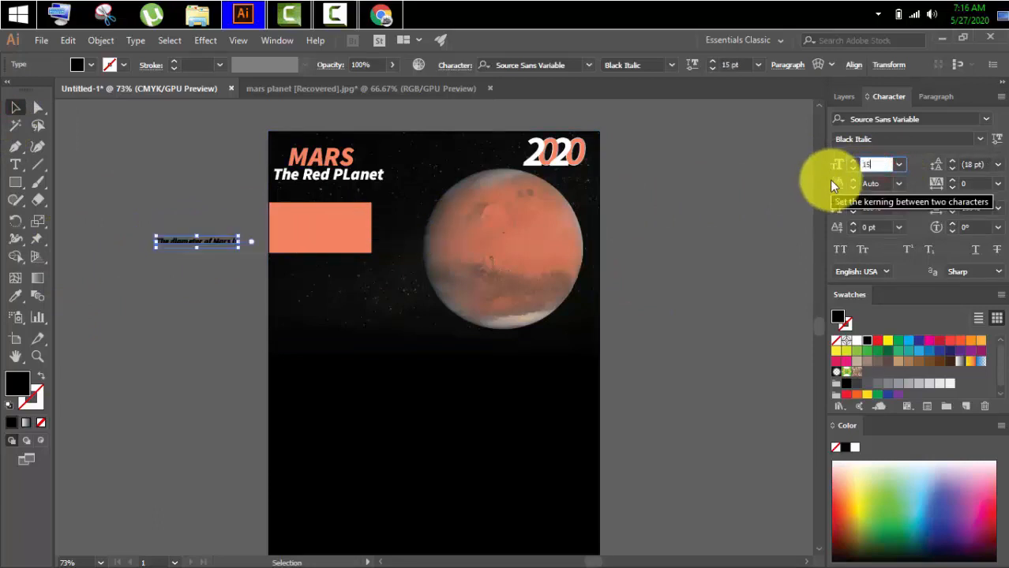
key(Return)
click(180, 300)
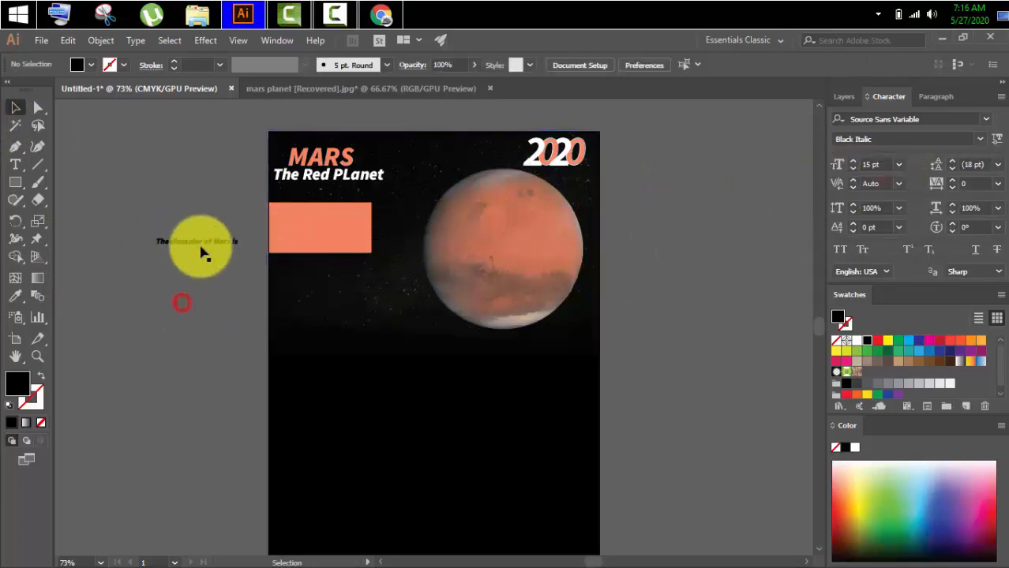
Place the diameter text along the orange rectangle's upper edge and set its font style to Bold Italic.
drag(199, 241, 321, 213)
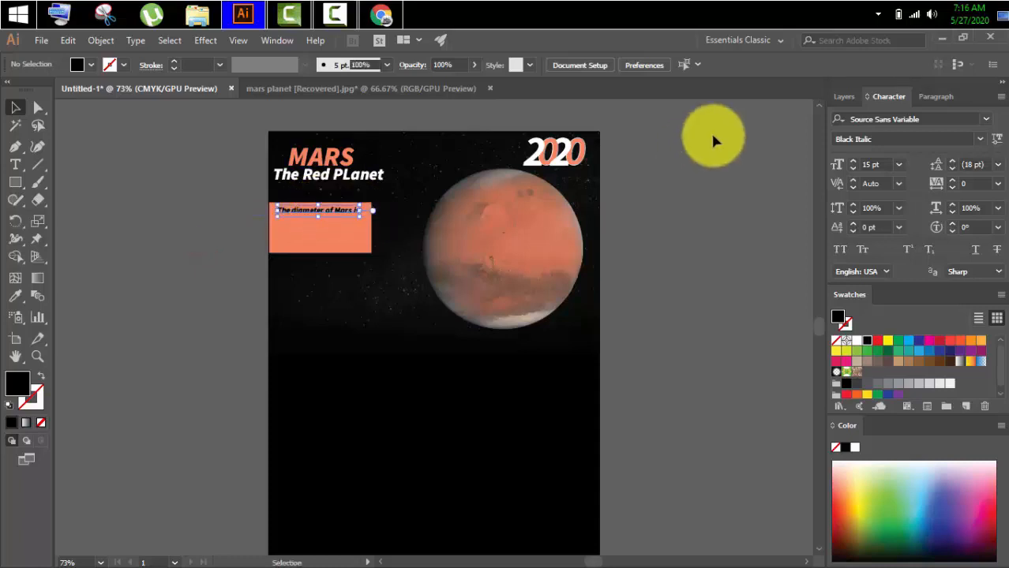
click(980, 139)
click(892, 318)
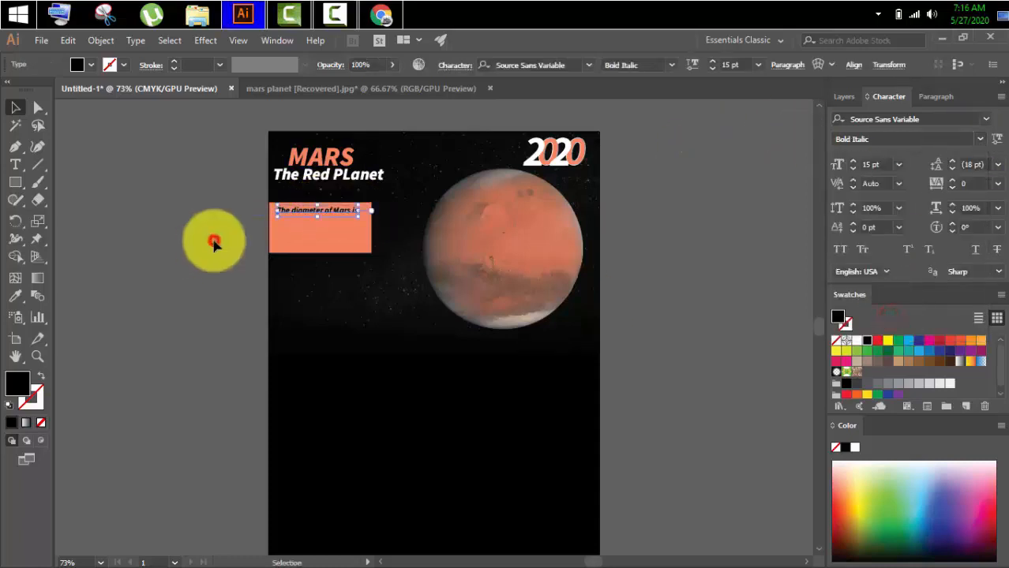
click(163, 182)
Add the point text "6,790 Km" at 32 pt and place it directly beneath the diameter line in the orange rectangle.
click(15, 165)
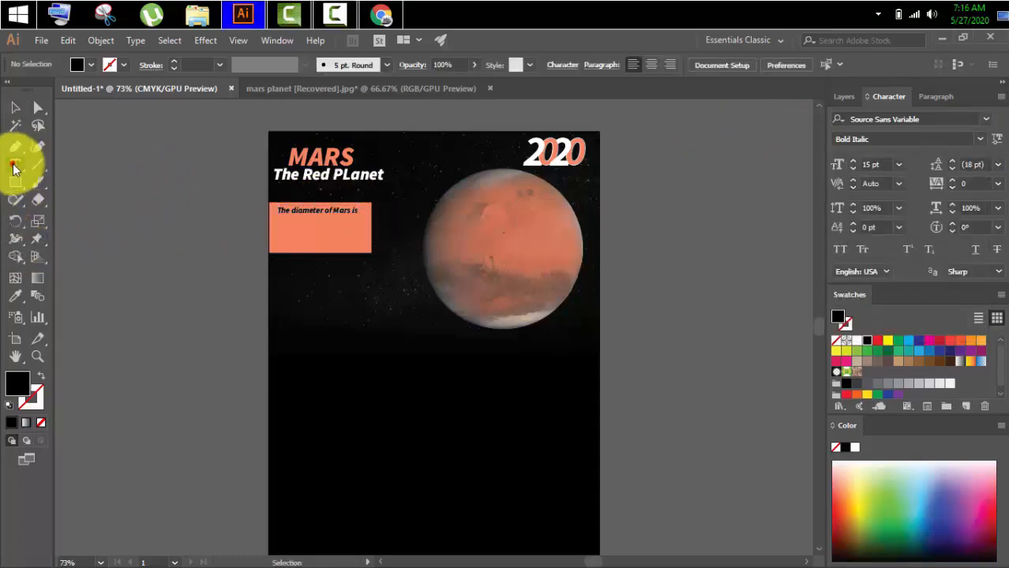
click(156, 234)
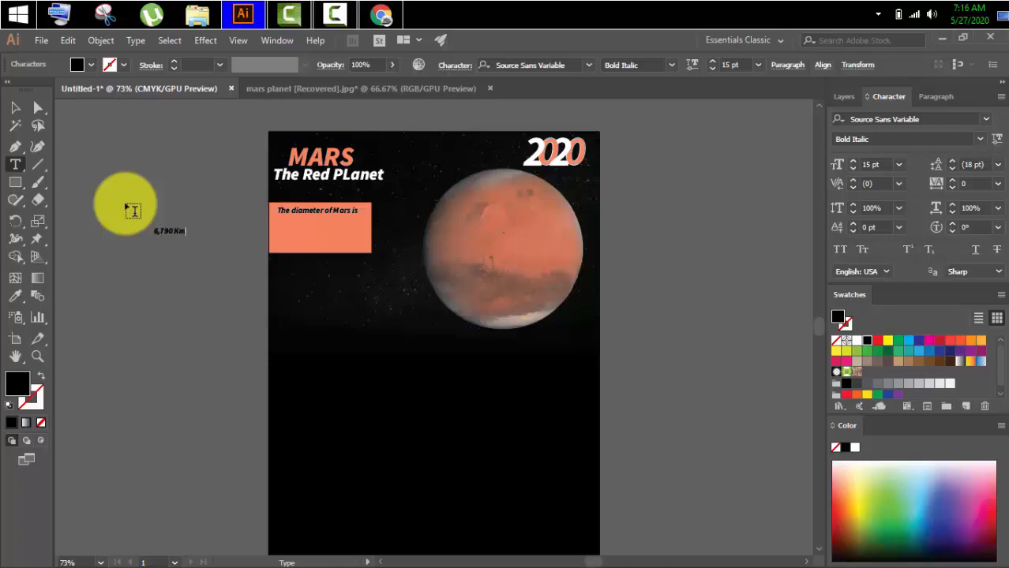
click(15, 107)
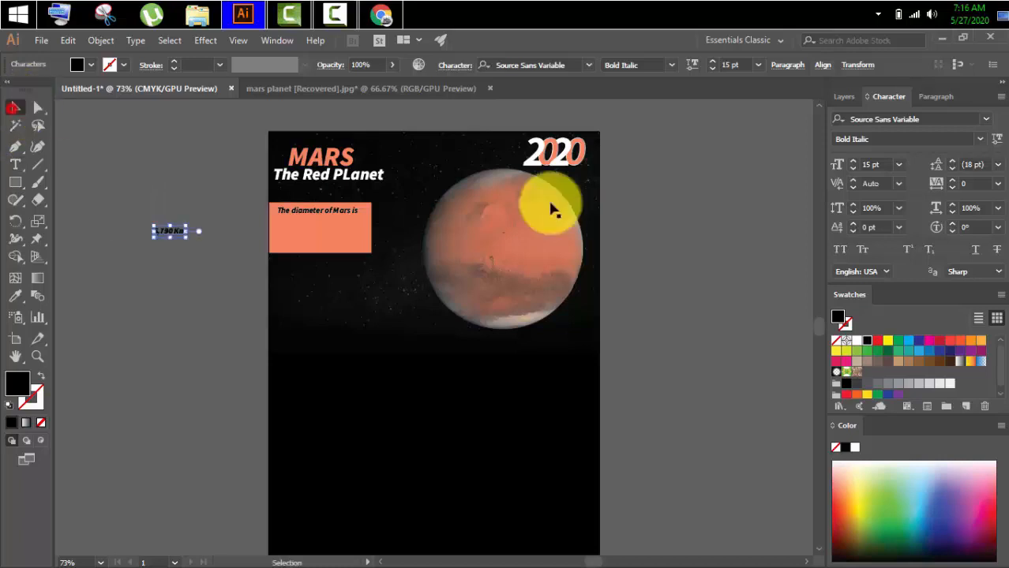
click(881, 165)
text(32)
key(Return)
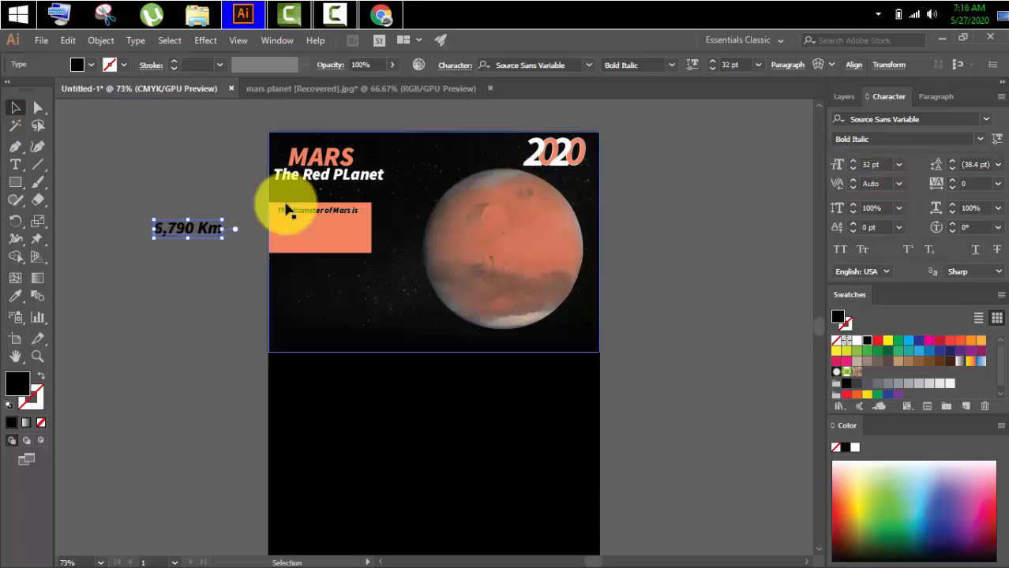
drag(184, 227, 302, 222)
click(207, 231)
click(191, 222)
Add the two-line point text "which is approximately / 70% the diameter of Earth." beside the artboard.
click(18, 164)
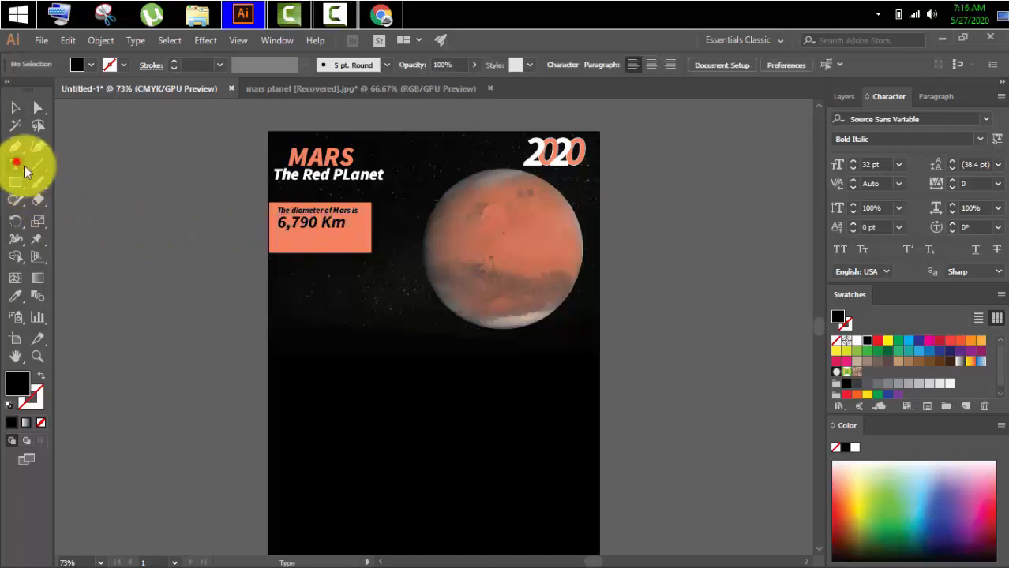
click(119, 236)
text(which is approximatey)
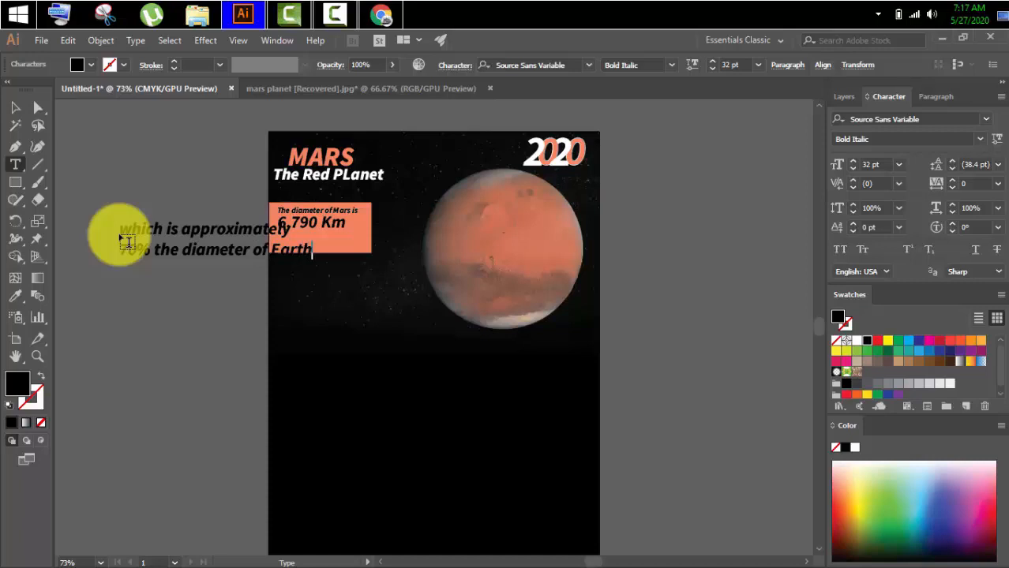
click(16, 108)
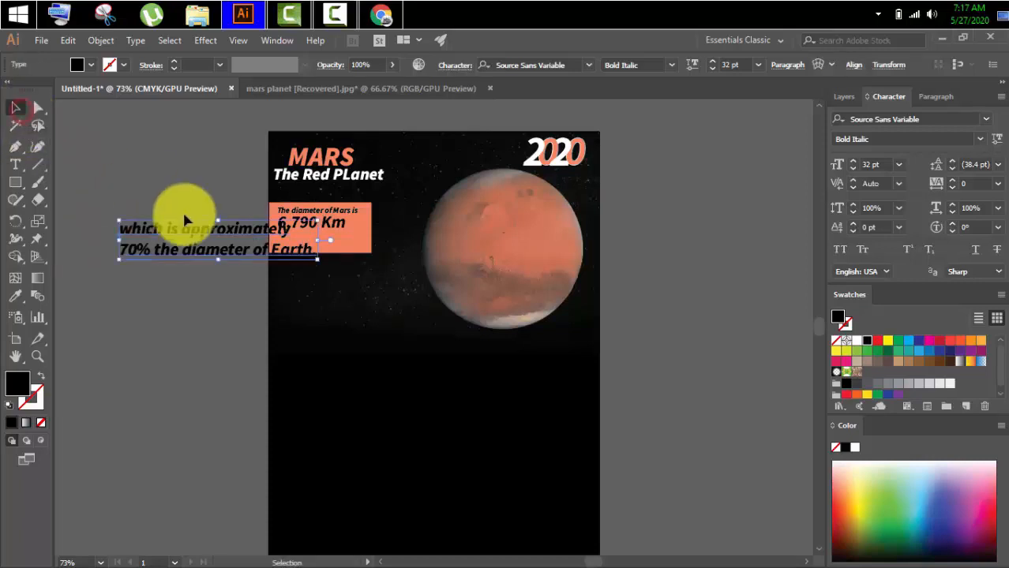
Fill the "The diameter of Mars is" text with white, ffffff.
click(335, 211)
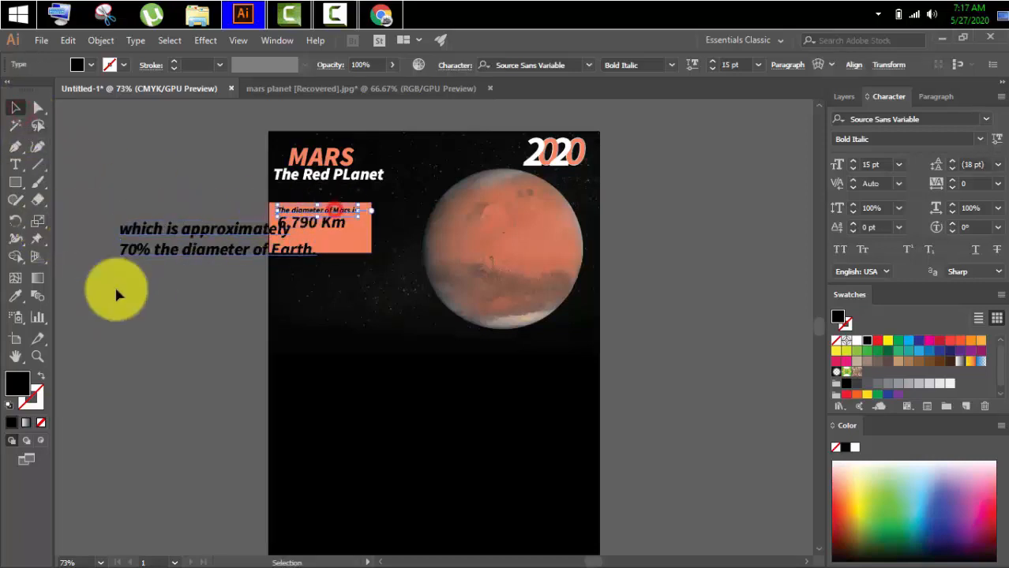
double_click(18, 384)
drag(322, 254, 292, 198)
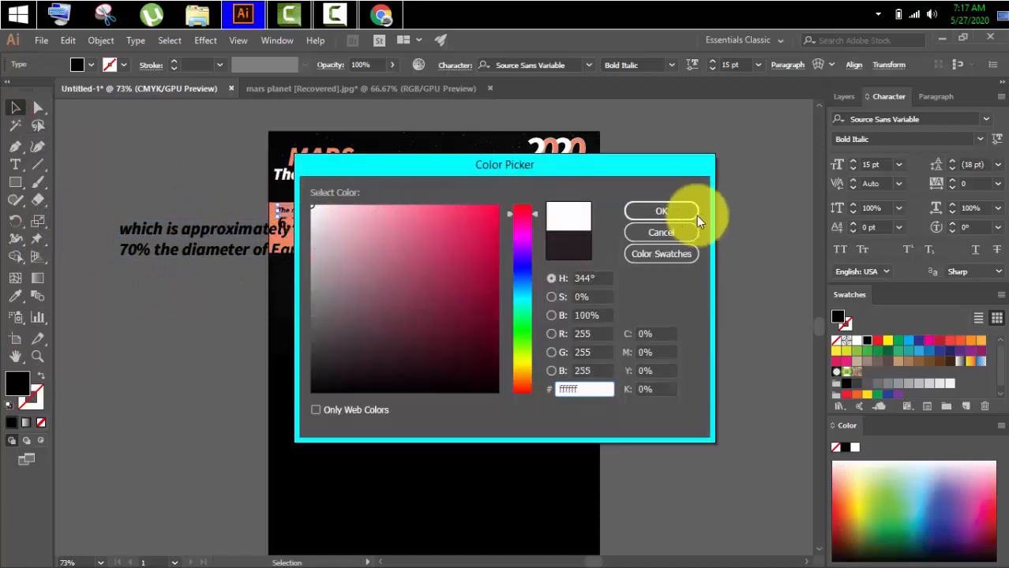
click(661, 212)
Copy the white diameter line's formatting onto the "6,790 Km" and Earth comparison texts with the Eyedropper.
click(176, 230)
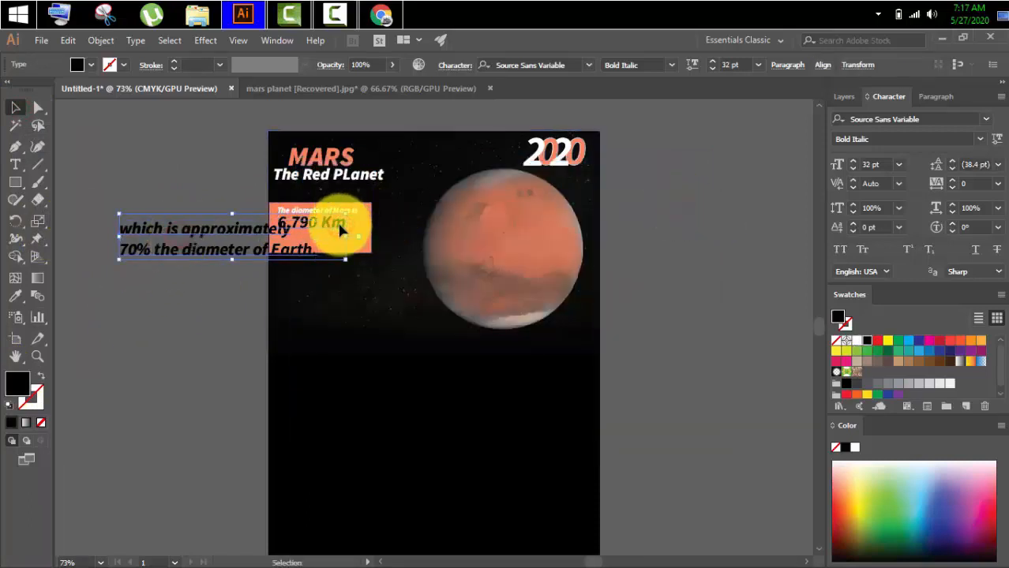
key(i)
click(296, 221)
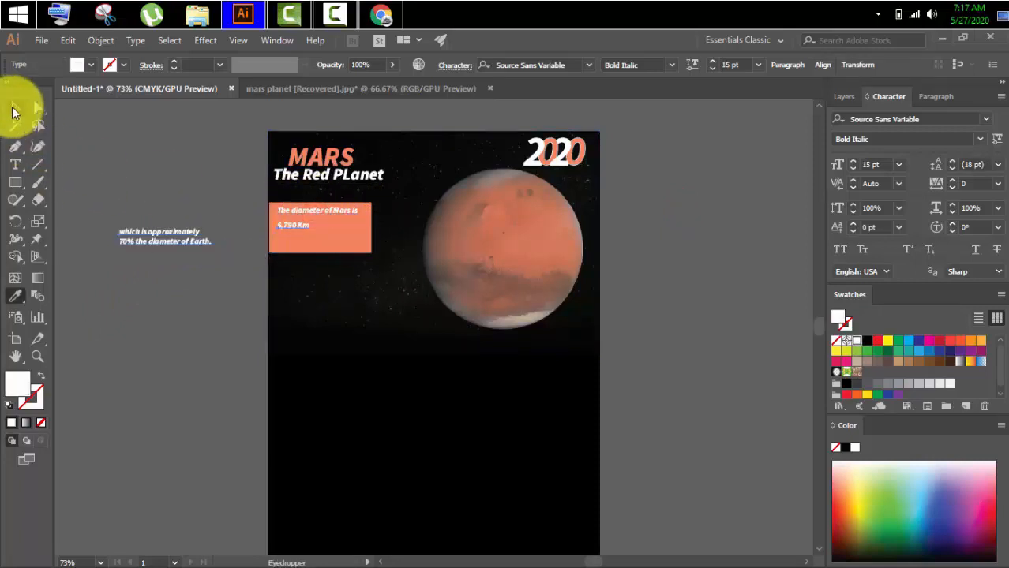
click(191, 345)
Set the font size of the white "6,790 Km" text to 32 pt.
click(289, 228)
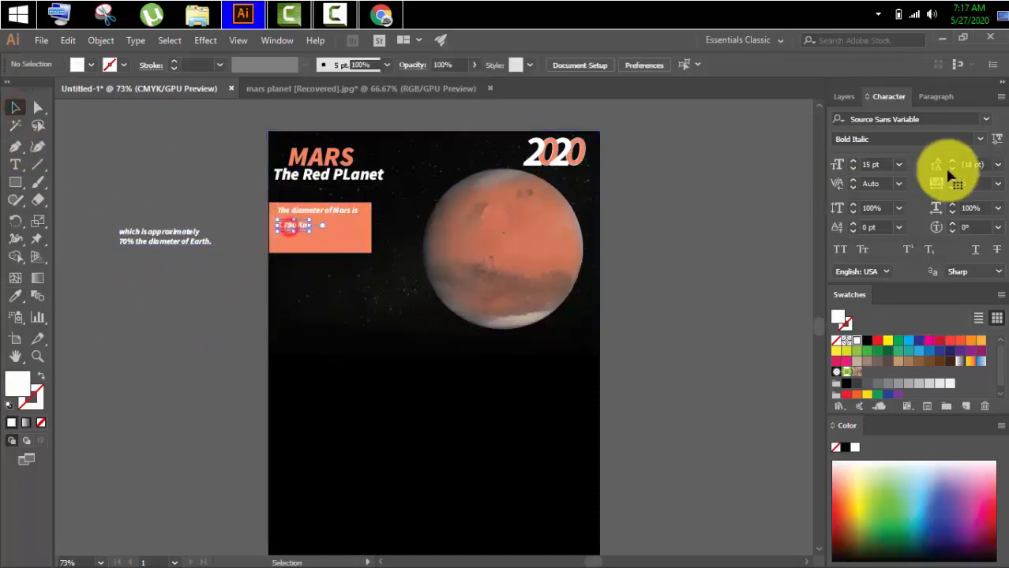
click(885, 164)
drag(886, 164, 855, 166)
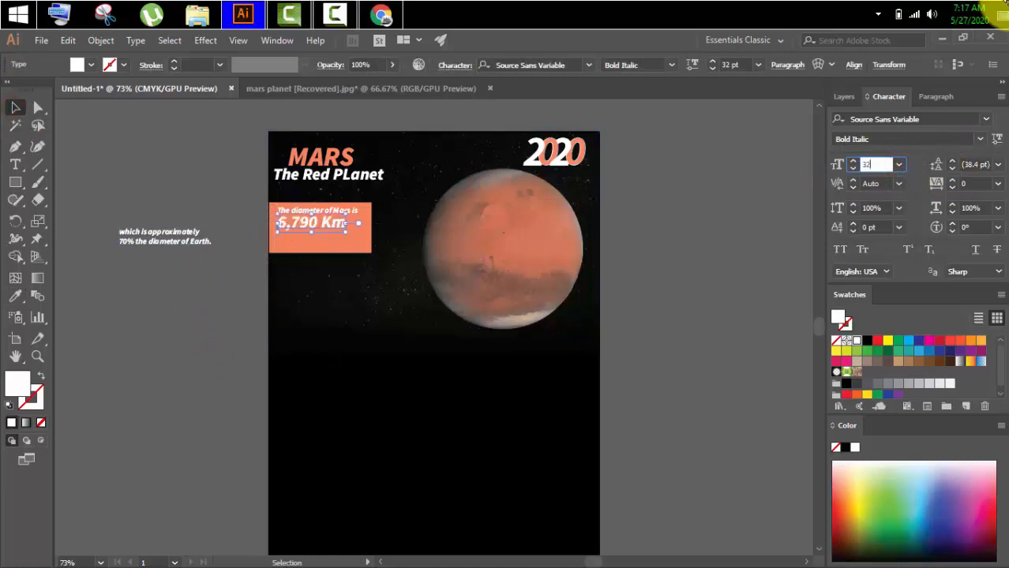
text(32)
key(Return)
click(198, 287)
Place the two-line Earth comparison text beneath "6,790 Km" inside the orange rectangle.
click(170, 235)
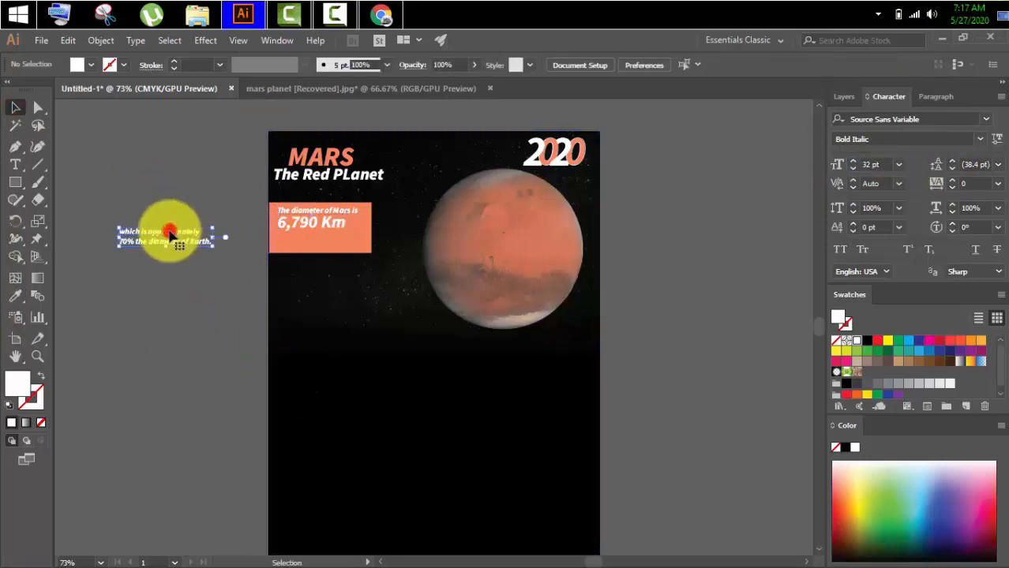
drag(170, 231, 309, 246)
key(ctrl+z)
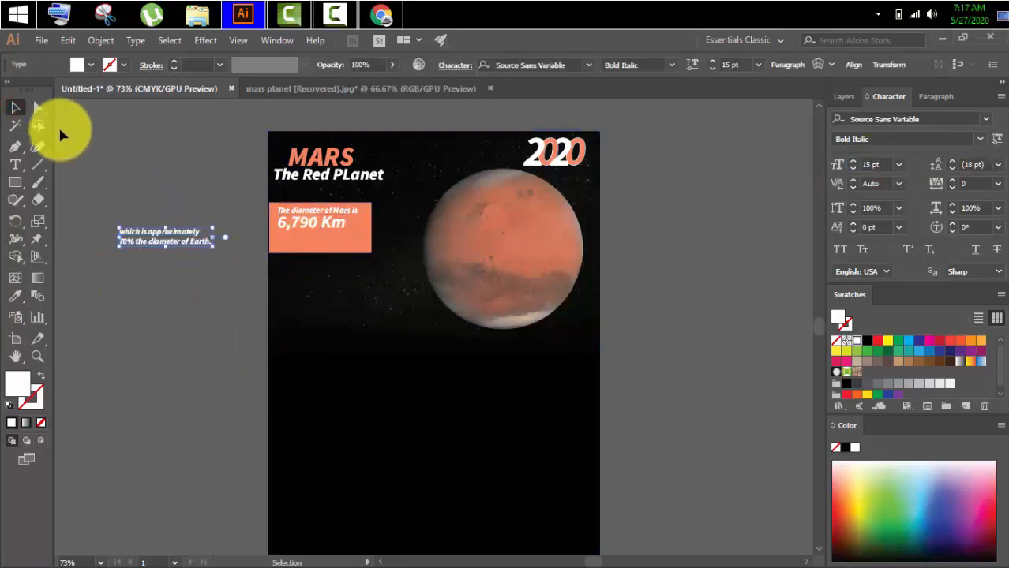
drag(169, 236, 328, 242)
click(169, 242)
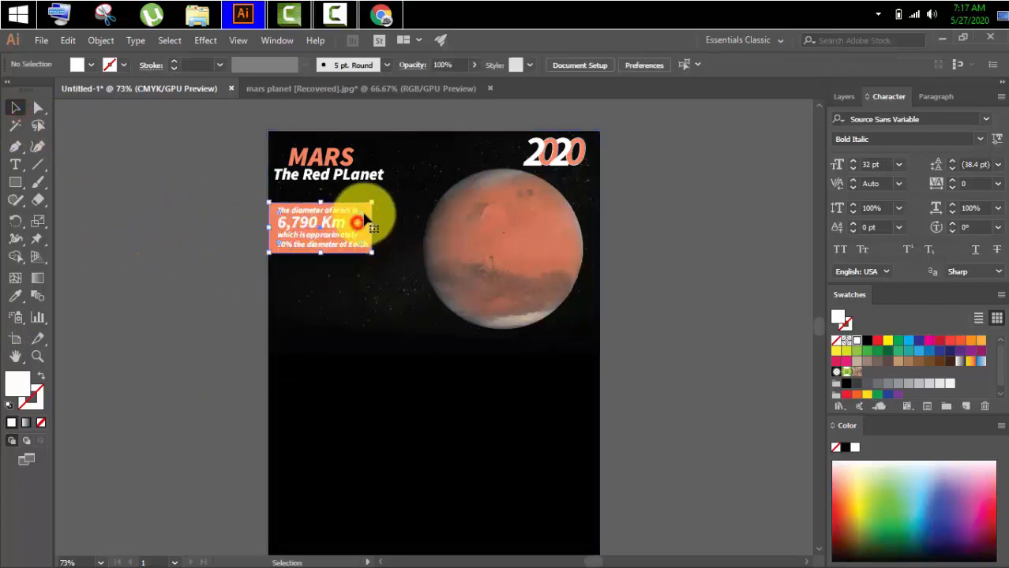
click(364, 219)
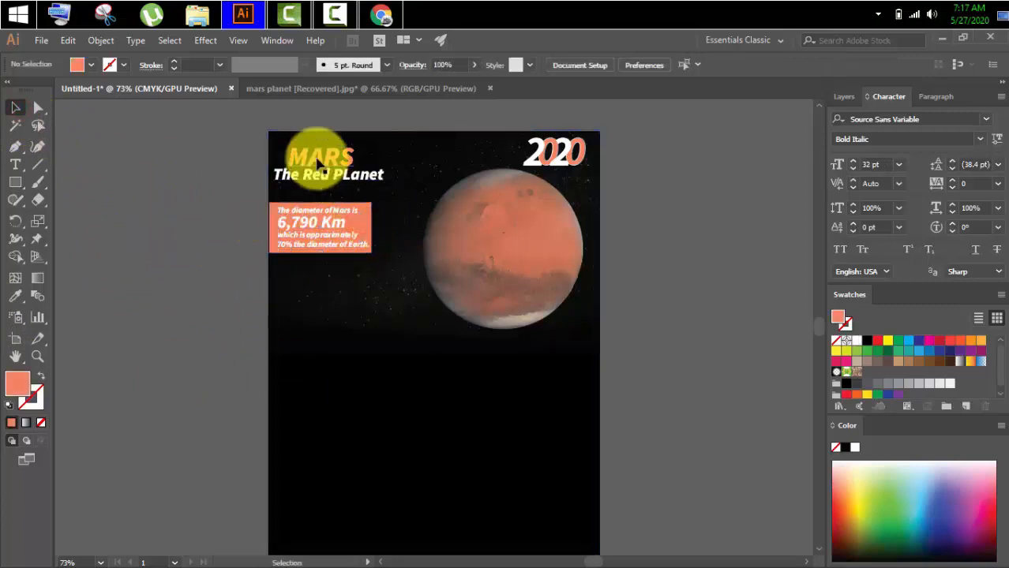
Draw a narrow, tall vertical orange rectangle beneath the fact box, near the artboard's left edge, and select it.
scroll(110, 202, down, 1)
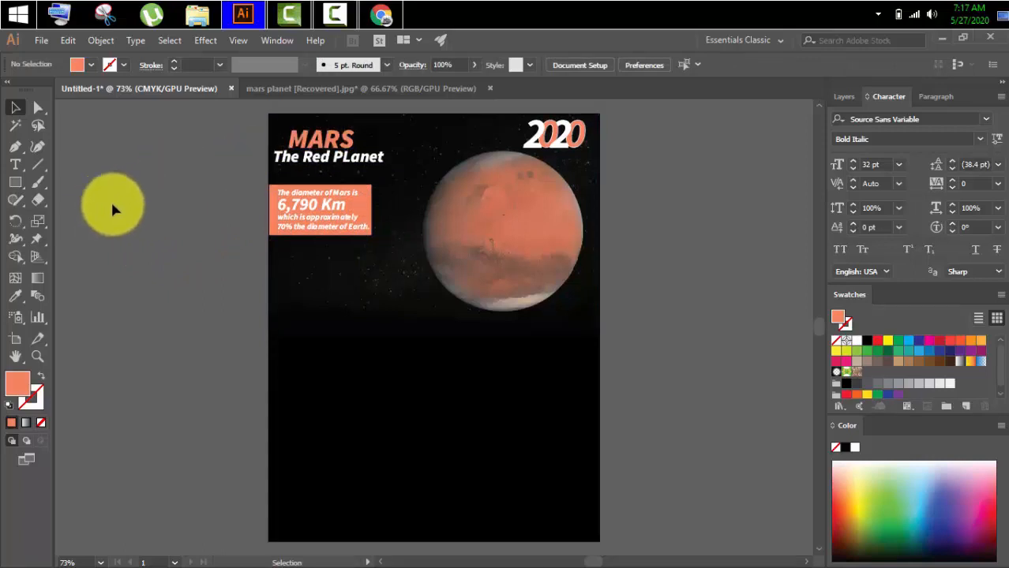
click(15, 183)
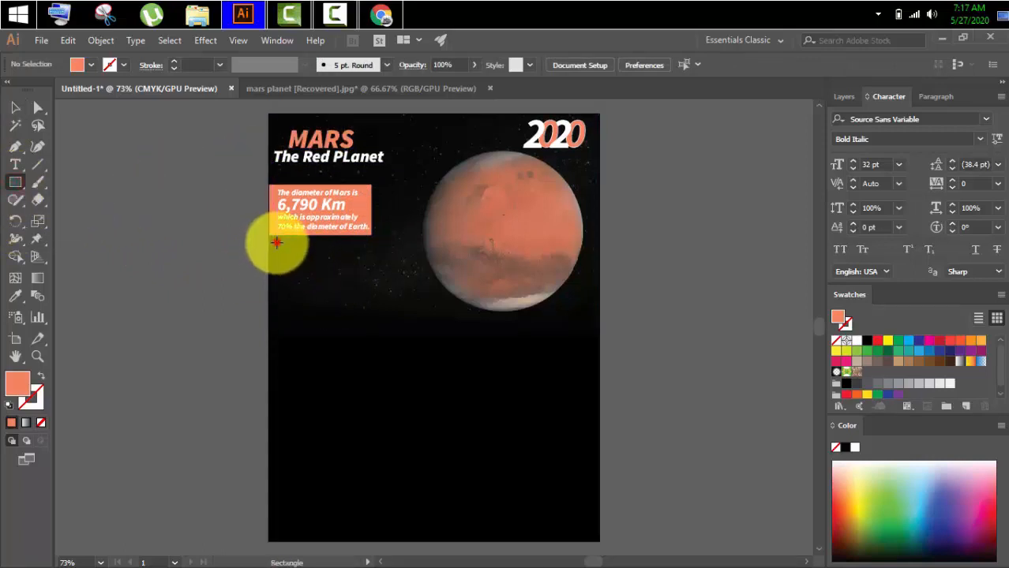
drag(277, 242, 282, 379)
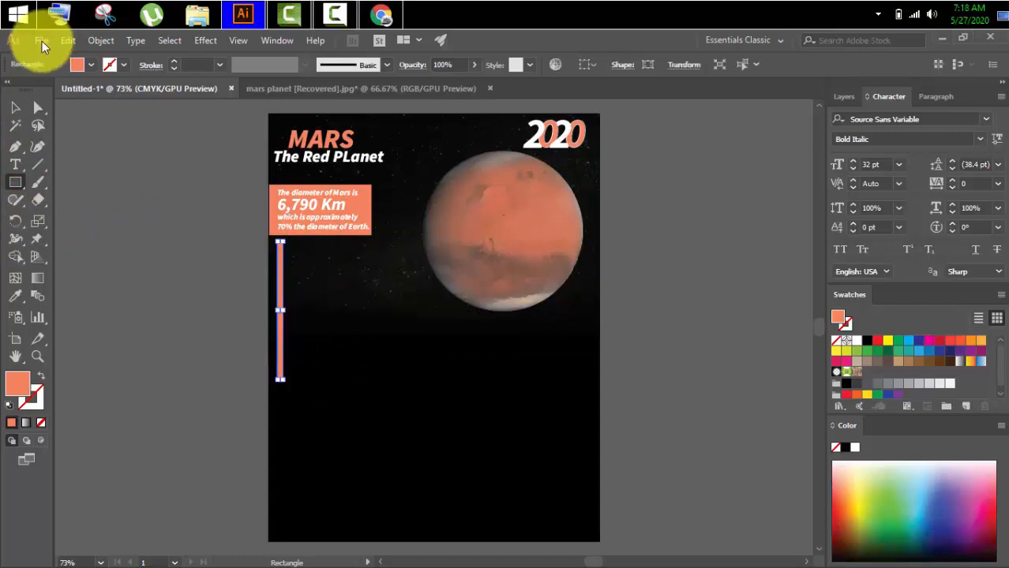
click(15, 107)
click(150, 240)
click(280, 293)
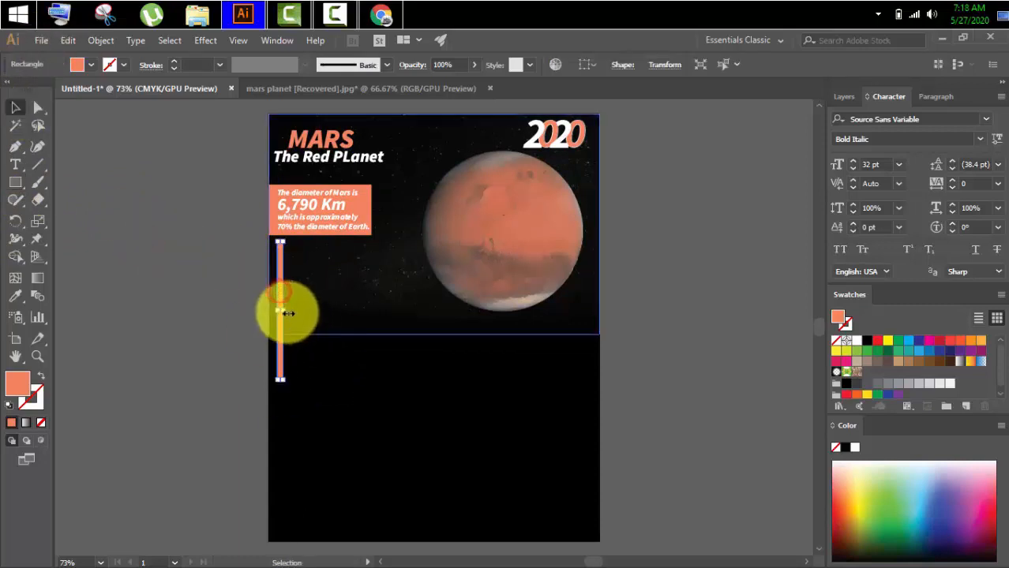
Narrow the vertical orange bar beneath the fact box, then clear the selection.
drag(288, 313, 279, 312)
click(225, 284)
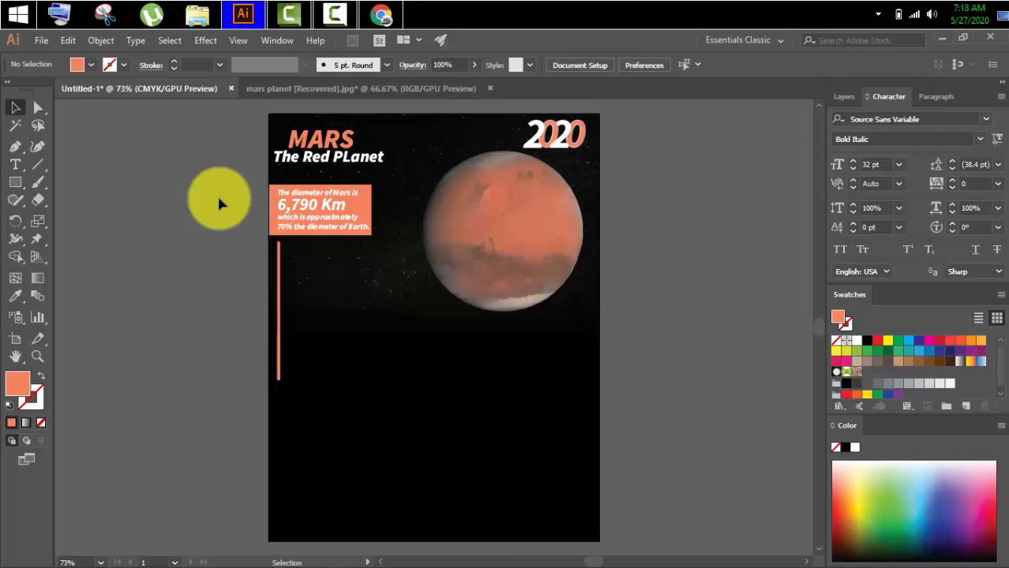
Move "The Red PLanet" subtitle down and enlarge the "MARS" title to about 76 pt above it.
drag(335, 160, 335, 174)
click(347, 140)
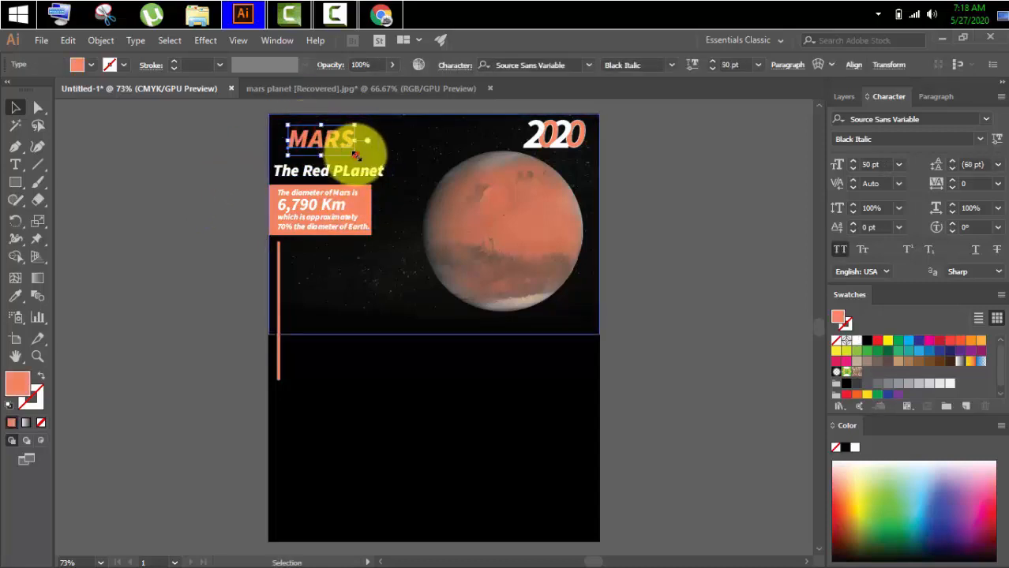
drag(353, 155, 372, 169)
click(217, 187)
drag(302, 142, 304, 143)
drag(373, 168, 373, 169)
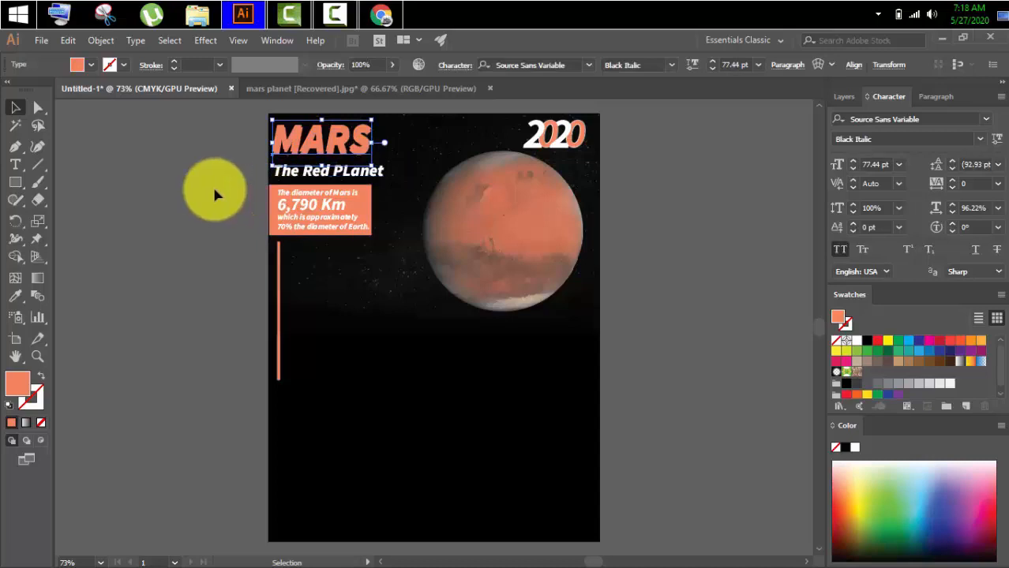
drag(322, 143, 234, 164)
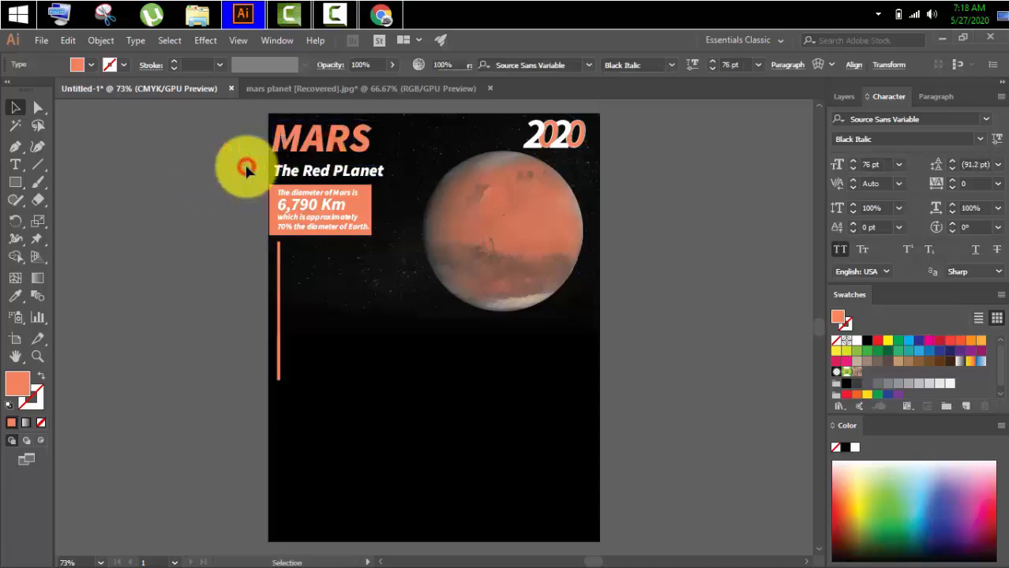
Scale the "MARS" title down slightly and shift it so its left edge lines up with the fact box text.
click(247, 169)
click(351, 142)
drag(372, 164, 368, 161)
click(209, 144)
drag(295, 136, 300, 137)
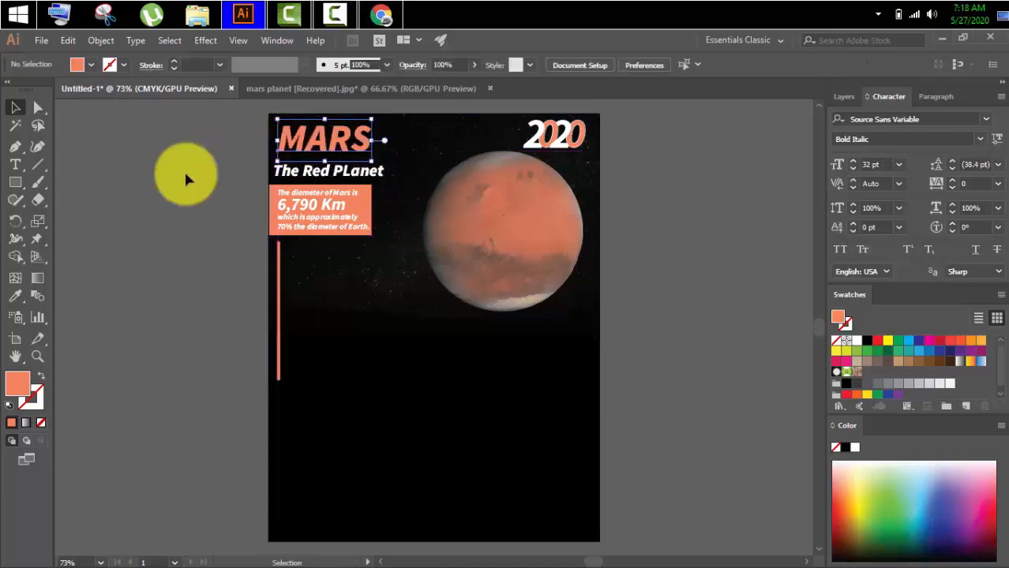
Shrink "The Red PLanet" subtitle to fit the title's width and place it directly beneath "MARS".
click(336, 174)
drag(385, 177, 314, 165)
click(197, 175)
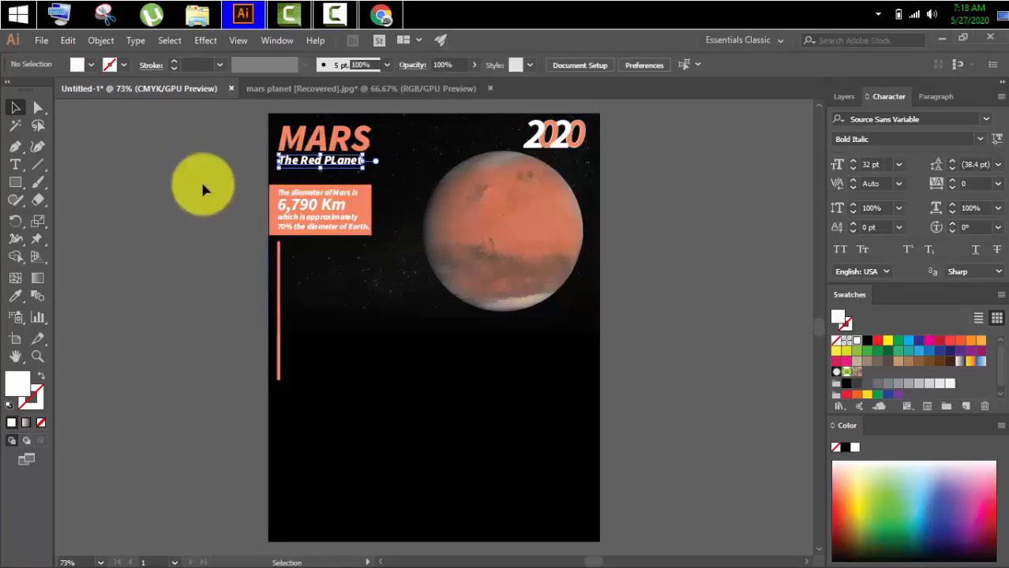
click(201, 179)
Bring the three-paragraph Mars description from the mars planet document onto the calendar page and place it beside the vertical orange bar.
scroll(199, 179, down, 1)
scroll(200, 179, up, 1)
click(383, 89)
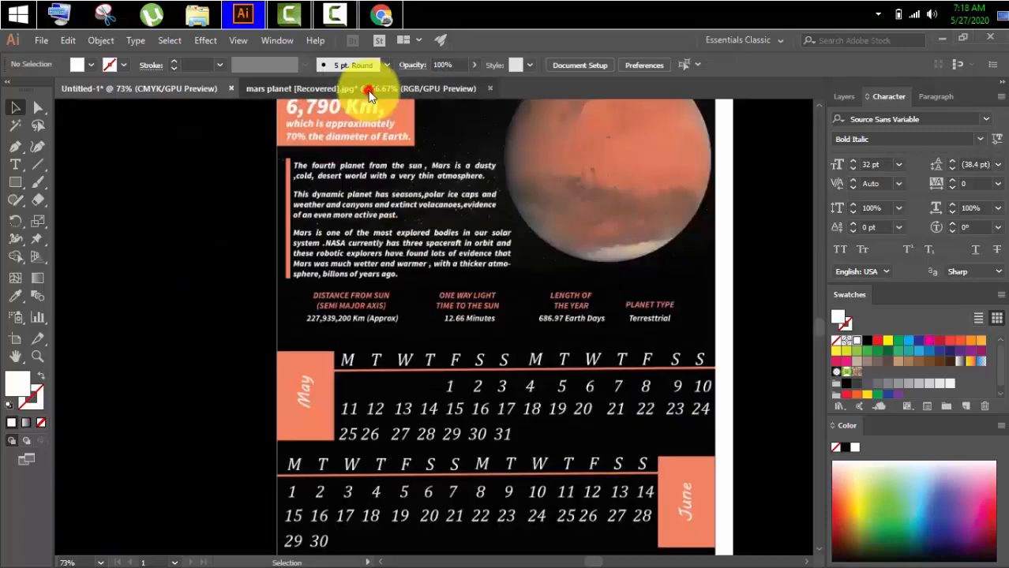
click(563, 198)
drag(547, 213, 258, 149)
drag(356, 280, 356, 279)
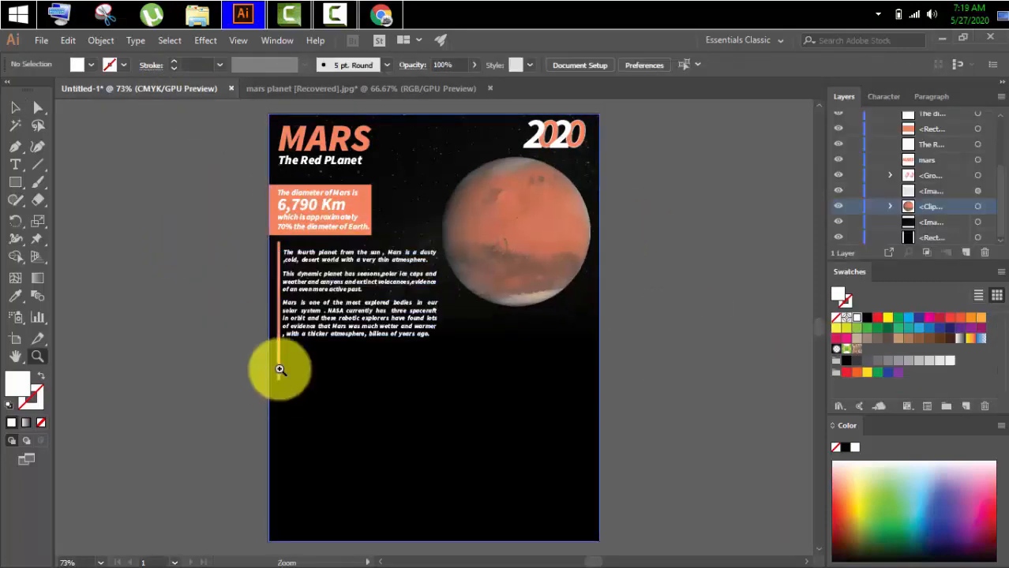
click(284, 357)
Shorten the vertical orange bar so its lower end lines up with the last line of the description.
click(464, 297)
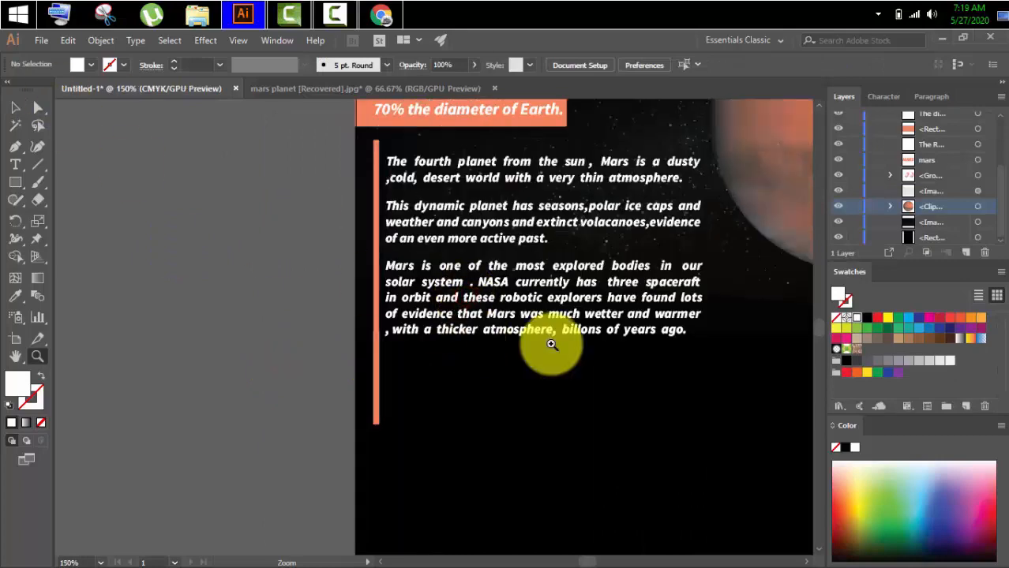
click(547, 342)
click(18, 105)
click(202, 429)
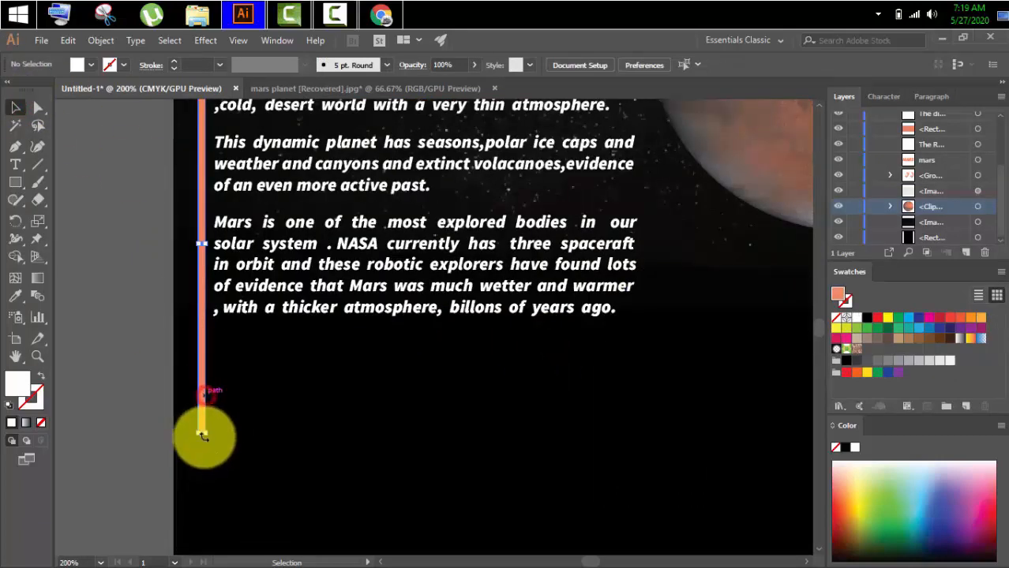
drag(203, 434, 209, 316)
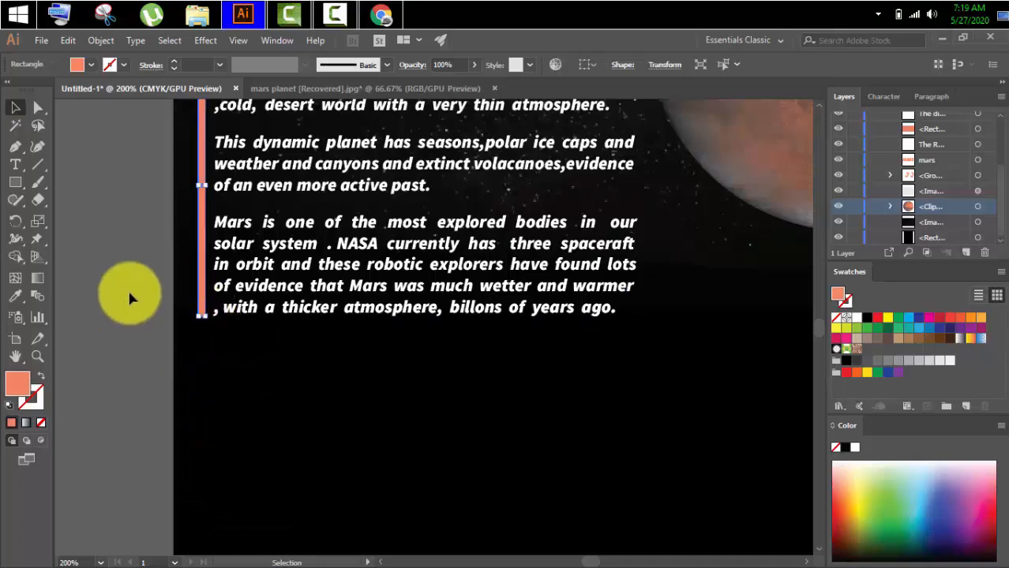
click(124, 293)
Copy the planet facts row with distance from sun, light time, year length and planet type from the mars planet document.
scroll(118, 288, down, 3)
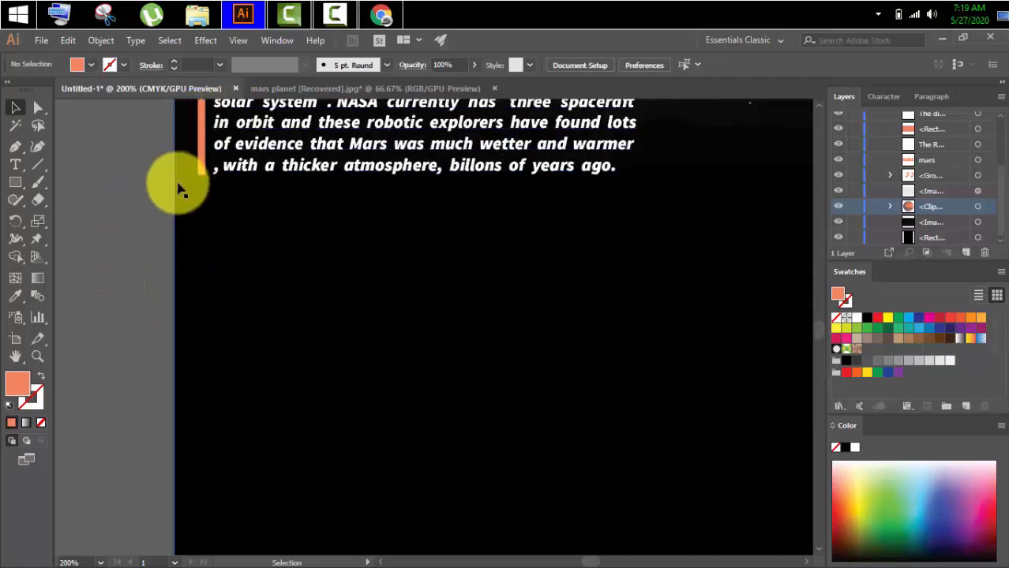
key(z)
alt+click(219, 235)
alt+click(219, 234)
alt+click(219, 235)
click(16, 108)
scroll(293, 306, up, 4)
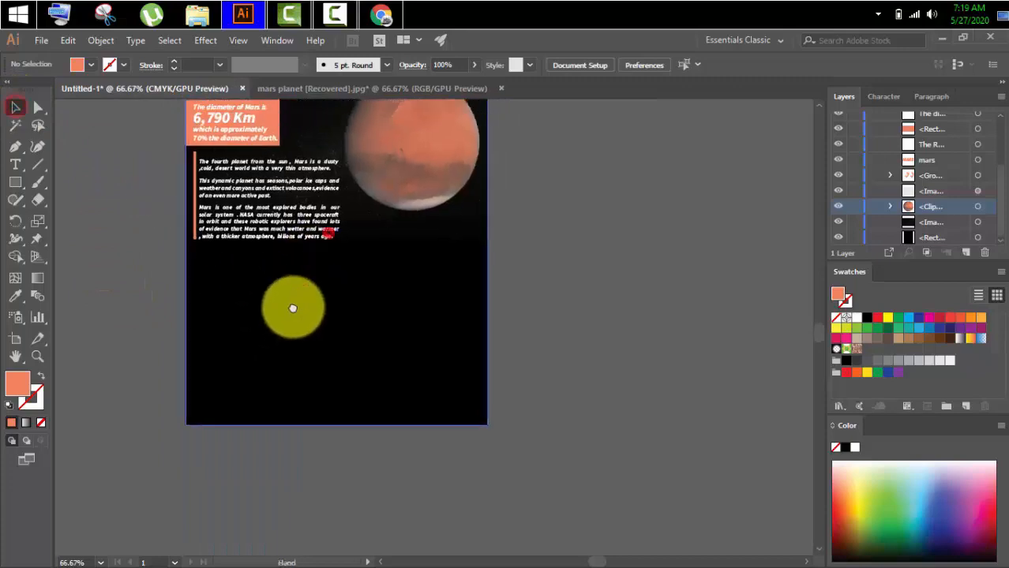
click(324, 86)
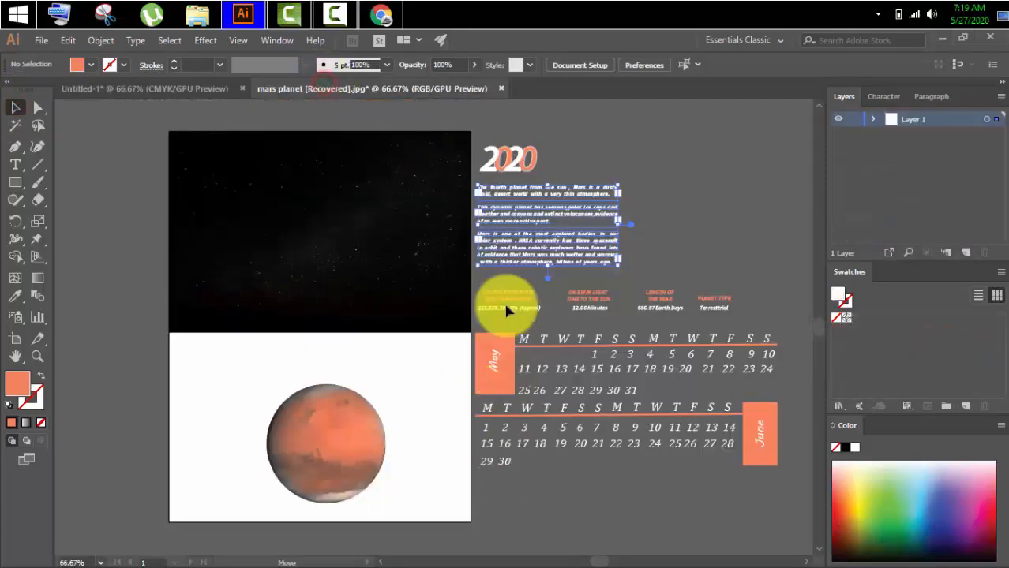
click(589, 300)
key(ctrl+c)
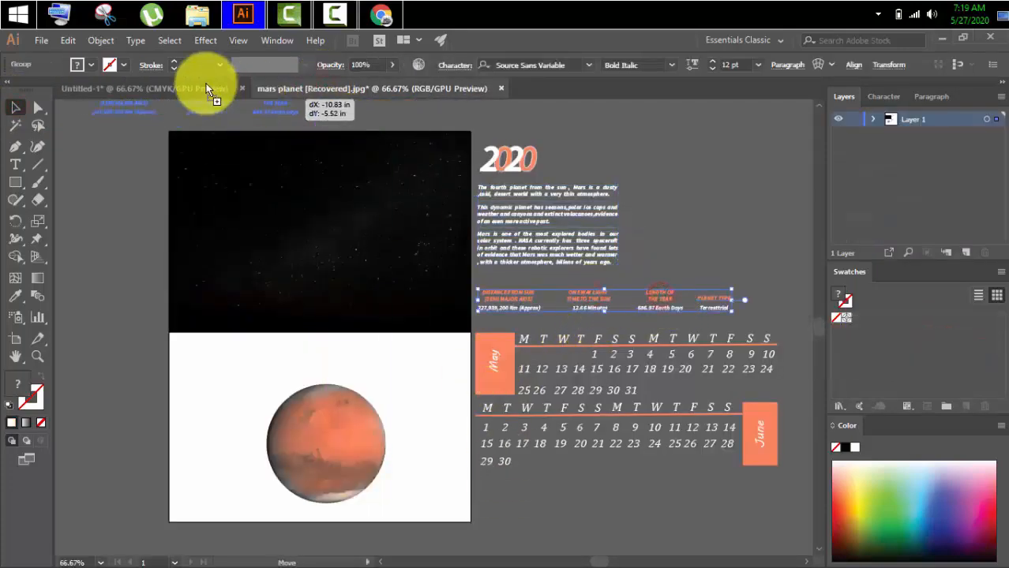
Paste the planet facts row into the calendar page and place it beneath the description paragraphs.
click(203, 89)
key(ctrl+v)
drag(340, 397, 396, 383)
click(543, 371)
click(584, 399)
Select the May calendar's label block, weekday header and date rows in the mars planet document.
scroll(583, 399, down, 2)
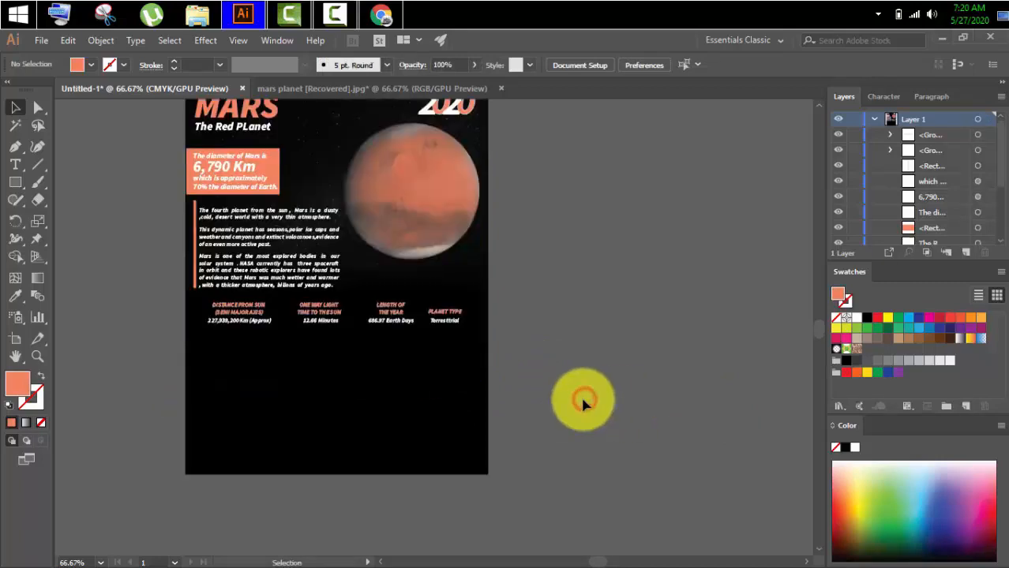
key(z)
click(450, 363)
drag(288, 349, 356, 412)
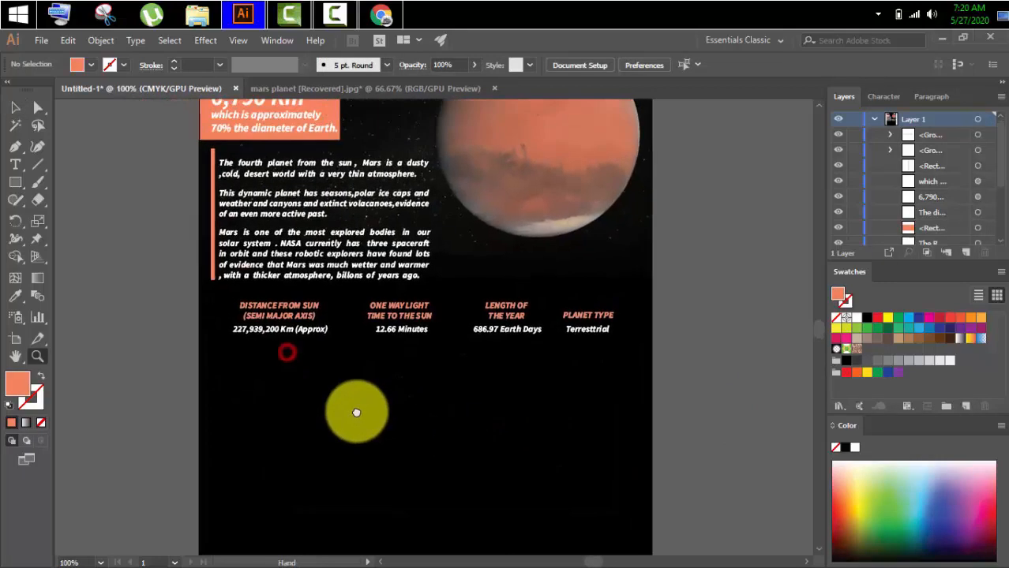
click(15, 107)
click(356, 89)
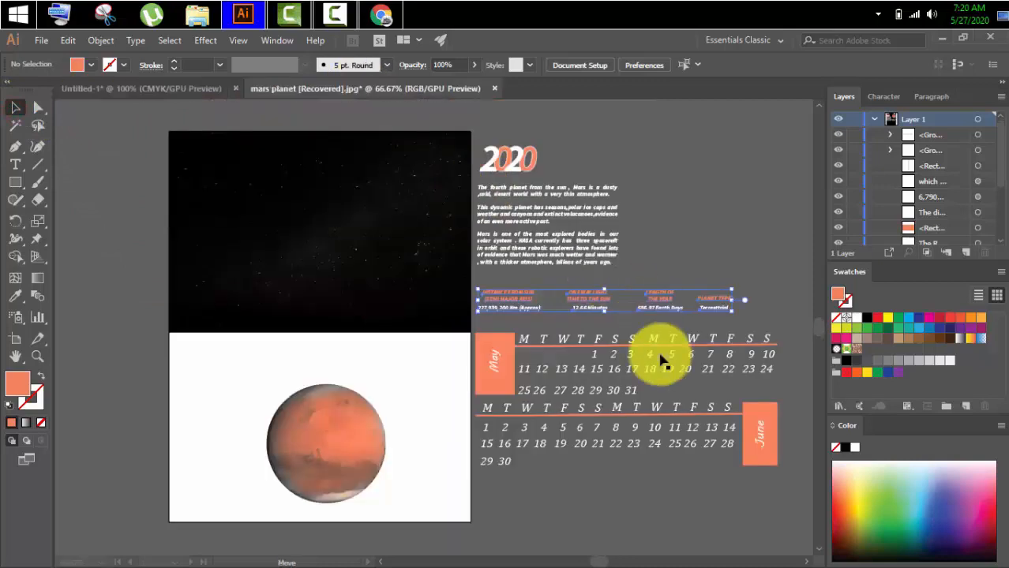
click(647, 369)
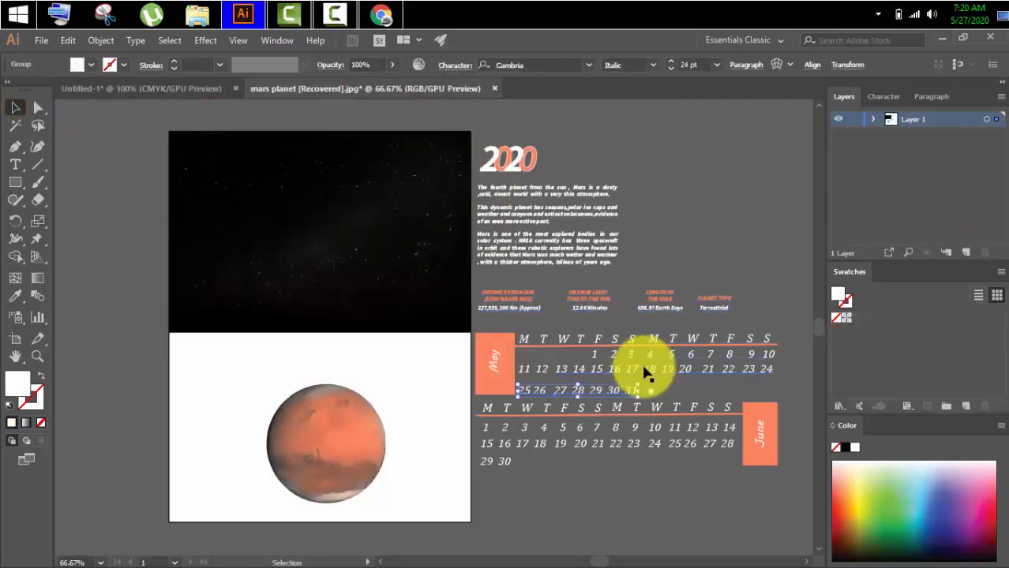
shift+click(489, 360)
shift+click(485, 345)
shift+click(491, 338)
shift+click(535, 342)
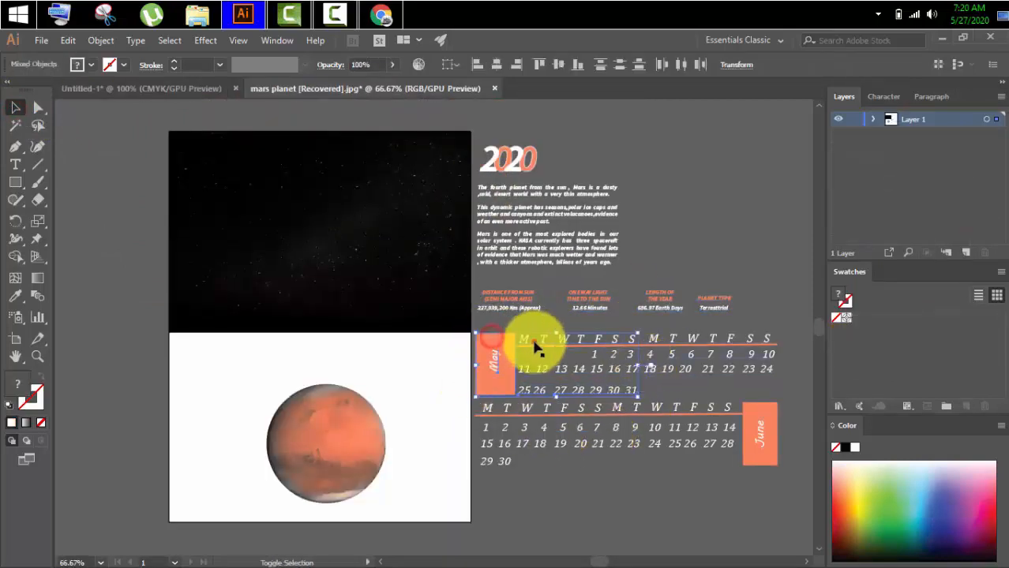
shift+click(698, 343)
shift+click(699, 373)
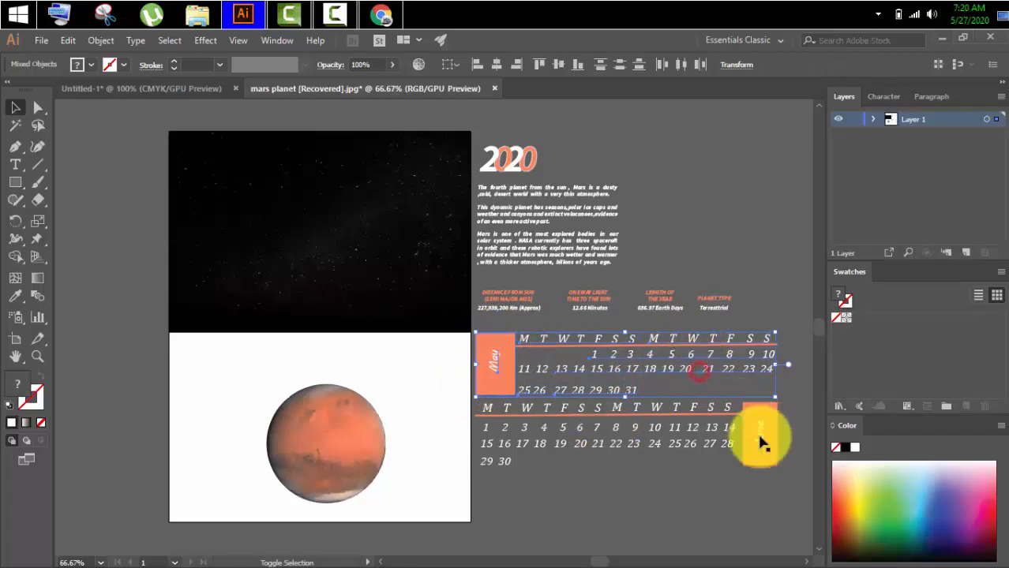
Add the June calendar's label block, weekday header, date rows and divider line to the selection.
shift+click(759, 438)
shift+click(748, 417)
shift+click(715, 413)
shift+click(591, 408)
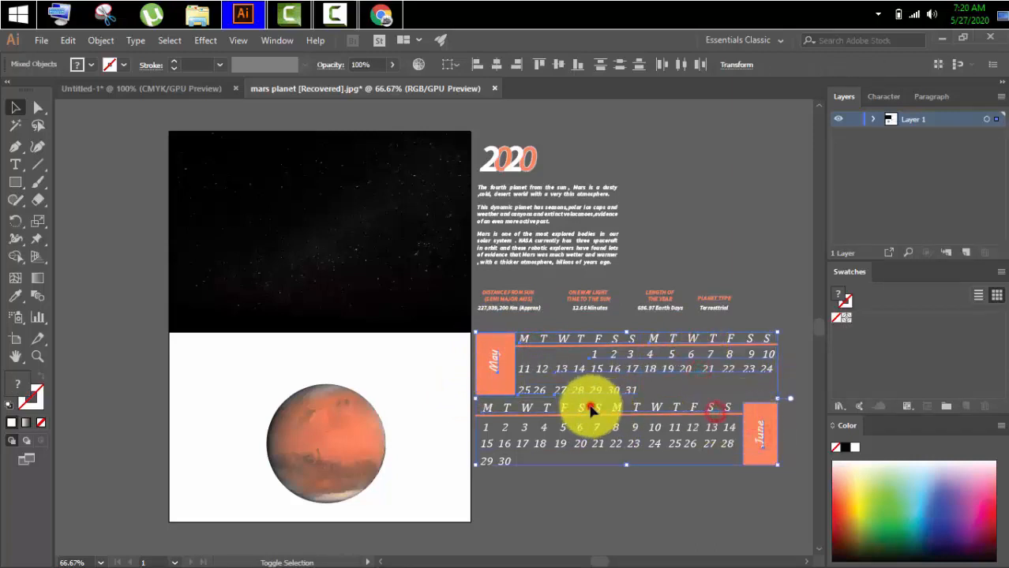
shift+click(591, 432)
shift+click(592, 443)
shift+click(497, 459)
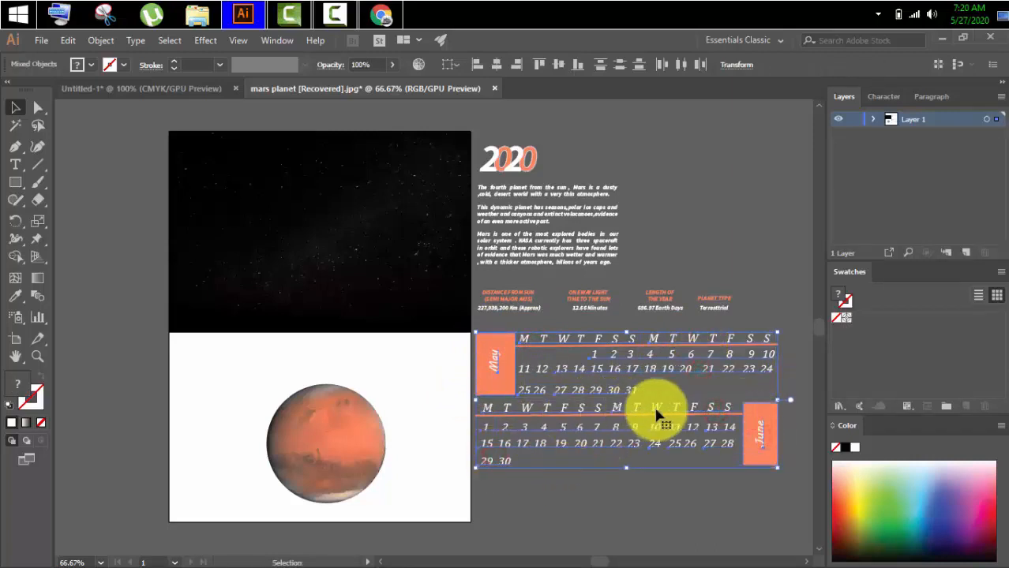
shift+click(736, 420)
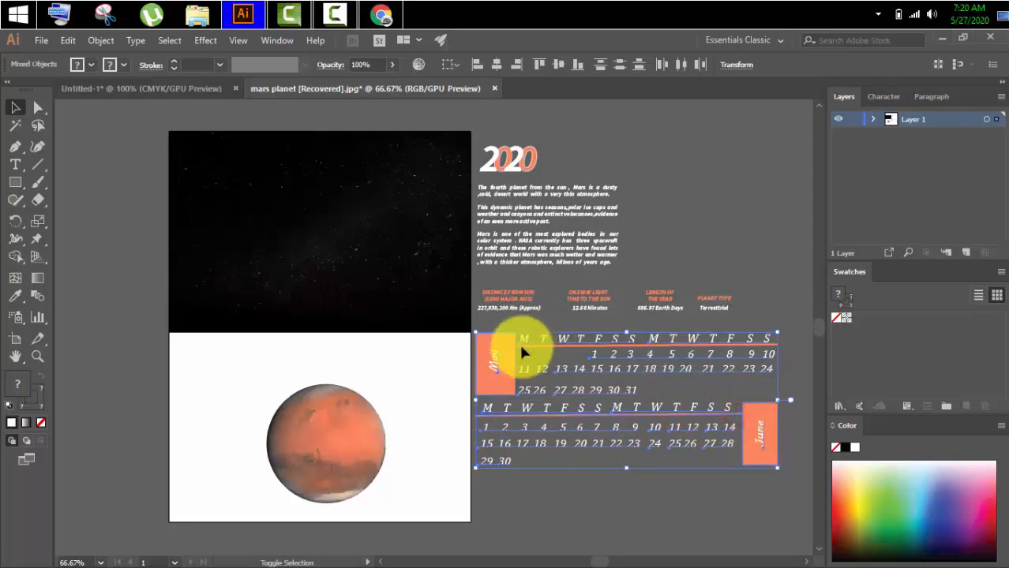
Bring the selected May and June calendars onto the calendar page and fit them across the lower part beneath the planet facts.
drag(655, 377, 447, 378)
drag(454, 418, 518, 374)
click(749, 354)
Move the May and June calendars up slightly, closer to the planet facts row.
scroll(743, 355, down, 3)
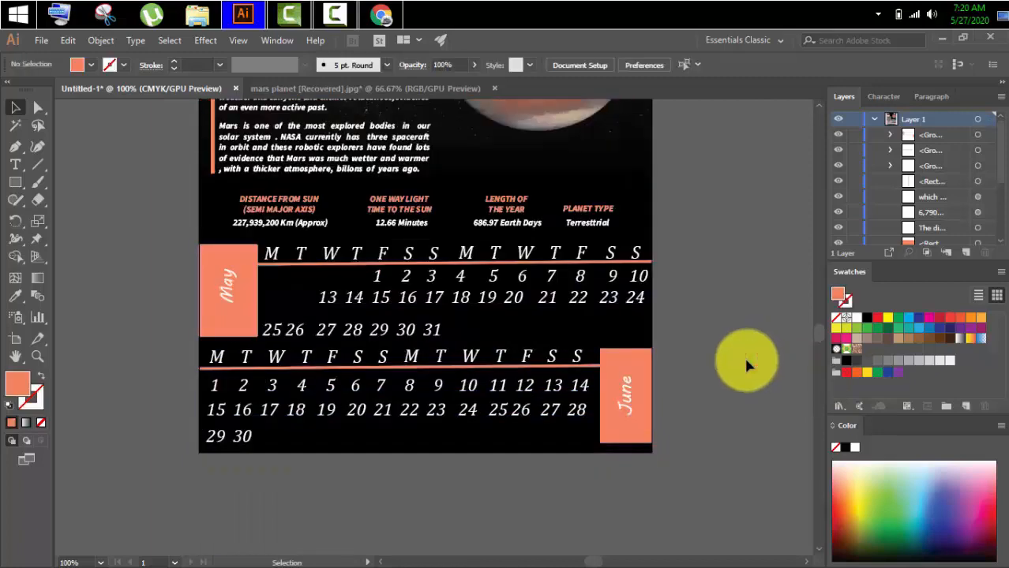
drag(223, 285, 225, 270)
click(723, 340)
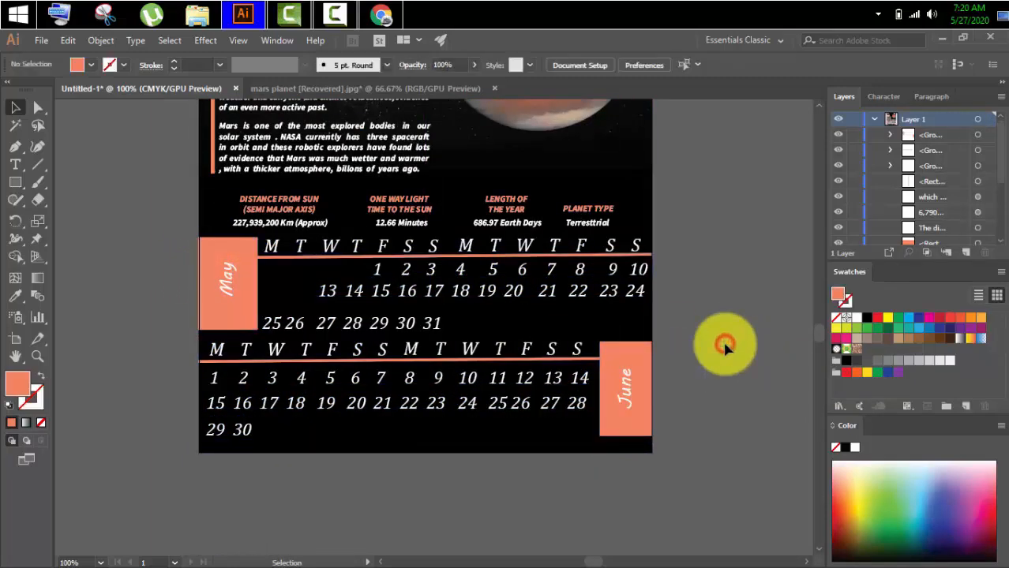
Bring the missing "11 12" dates from the mars planet document into the May calendar's second date row, before 13.
scroll(724, 348, up, 1)
key(ctrl+Tab)
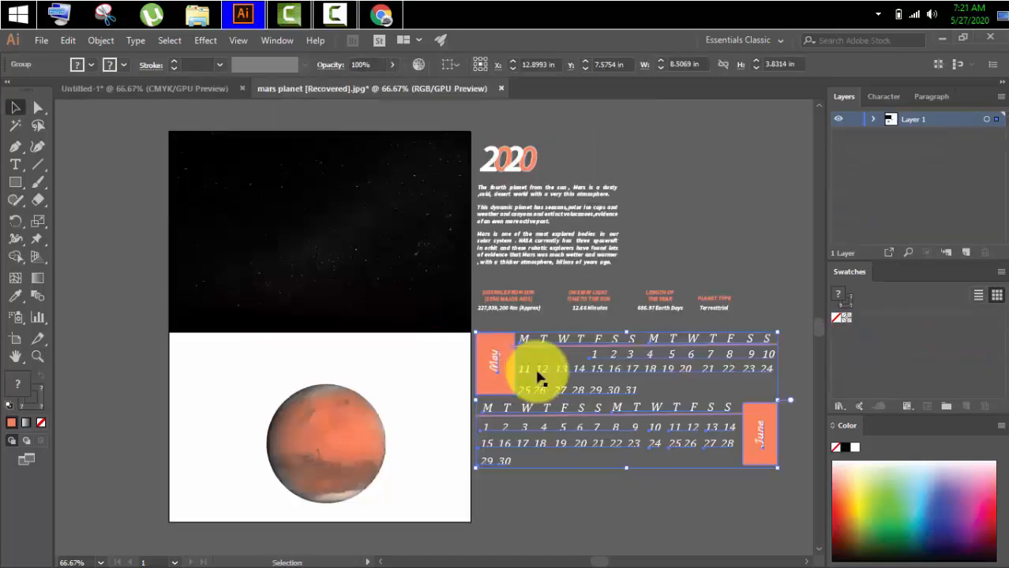
click(585, 547)
drag(530, 371, 333, 412)
click(188, 391)
scroll(187, 388, down, 1)
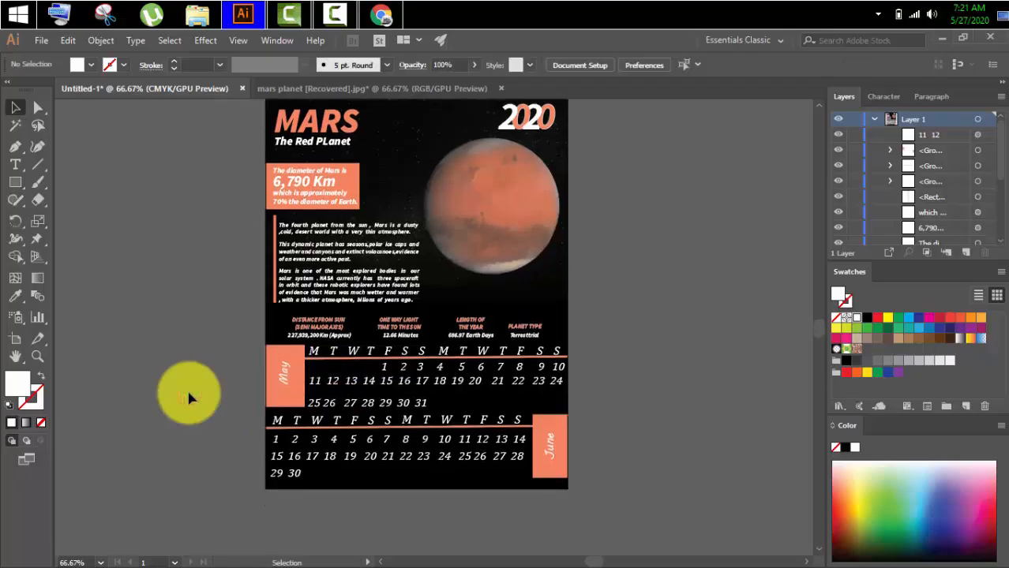